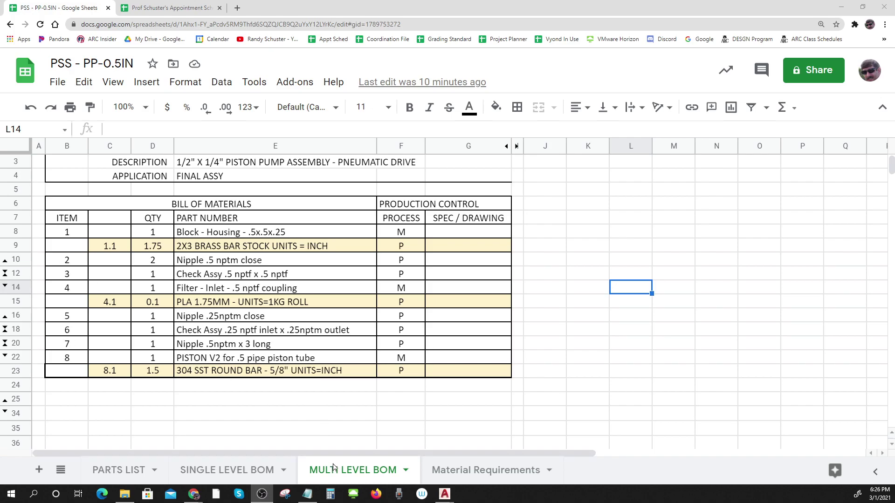
Step: Highlight item 1, the housing block, and its brass bar stock sub-item row
click(338, 470)
click(339, 470)
click(338, 469)
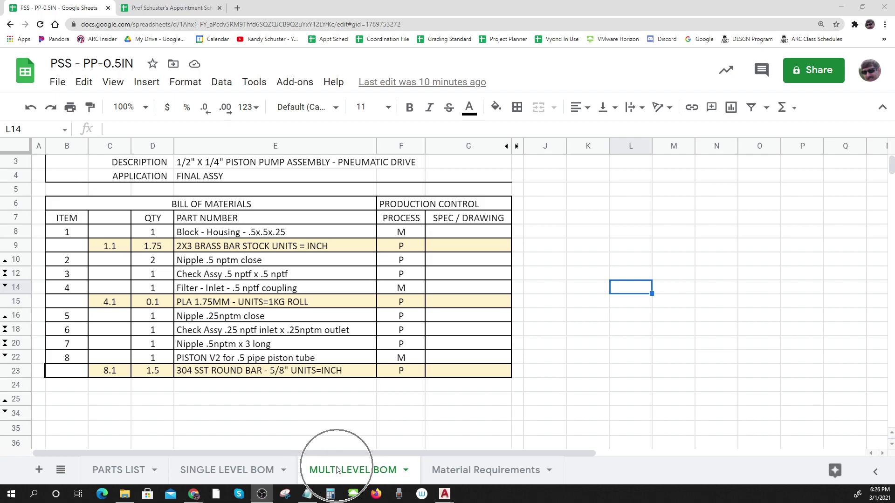
click(338, 470)
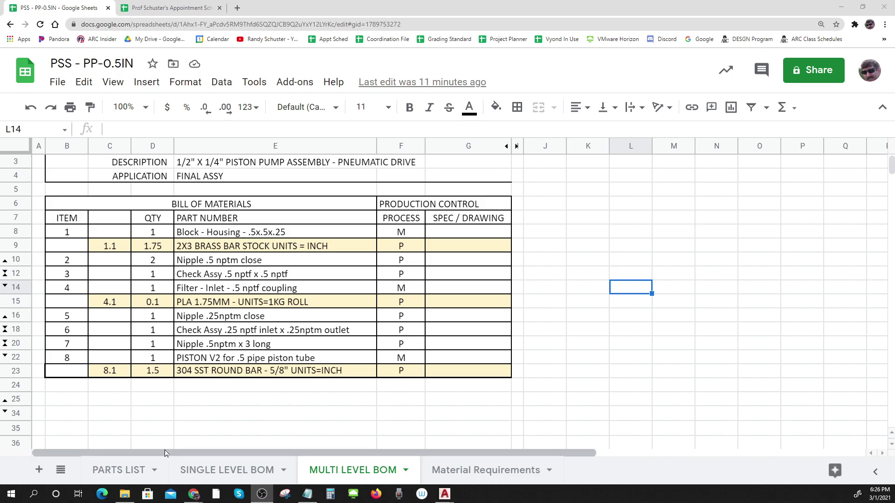
click(67, 234)
drag(67, 234, 400, 239)
drag(110, 249, 406, 245)
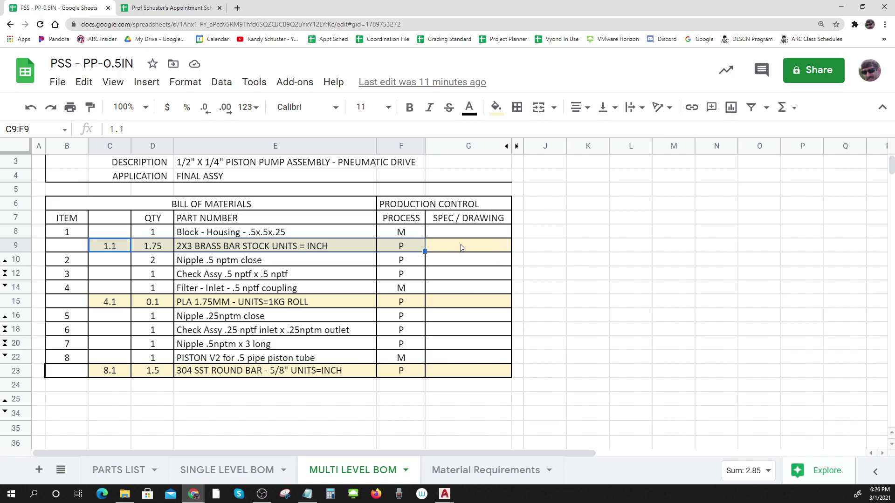
click(595, 327)
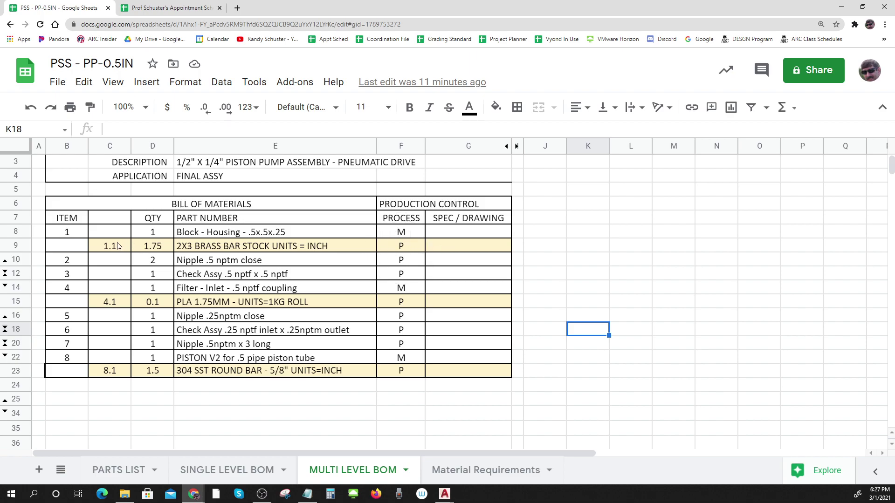
Step: Review the 1.1 brass bar stock row, the housing block part number and its 1.75 quantity
drag(116, 246, 459, 249)
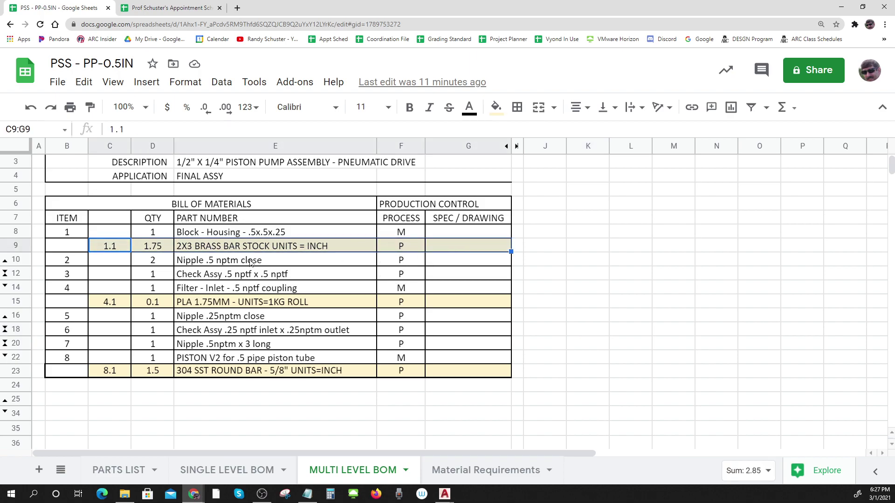
click(205, 232)
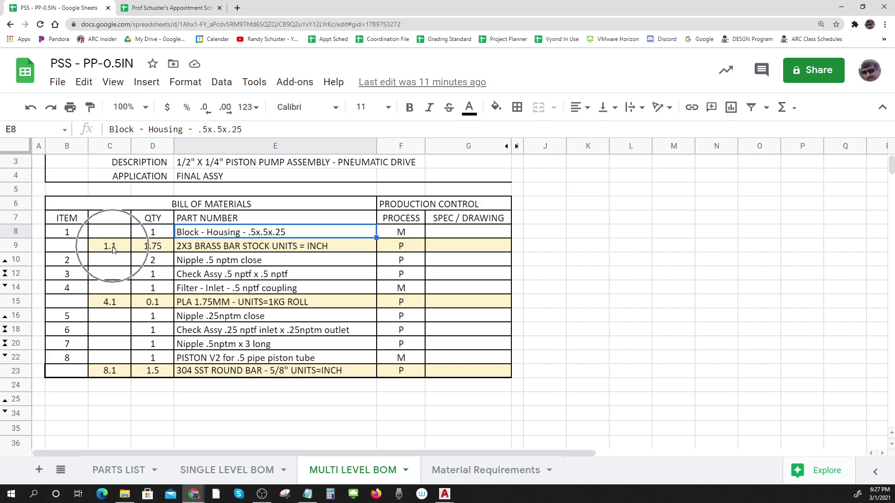
drag(142, 247, 445, 242)
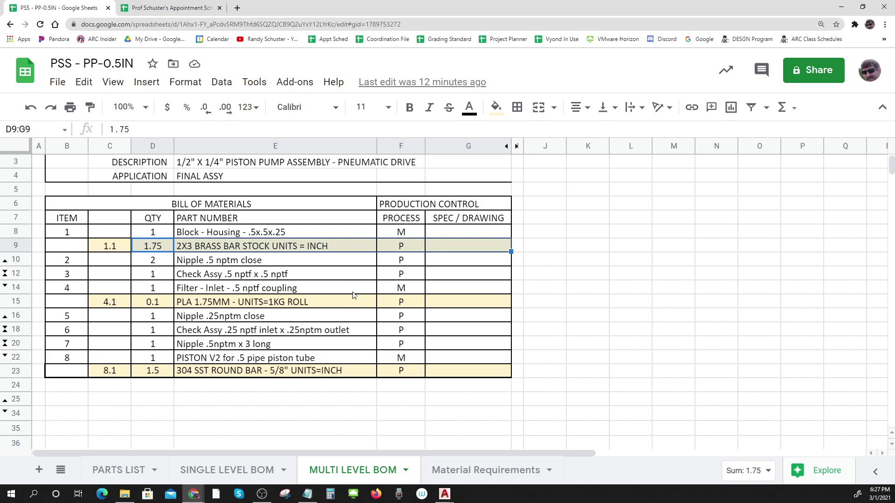
click(587, 277)
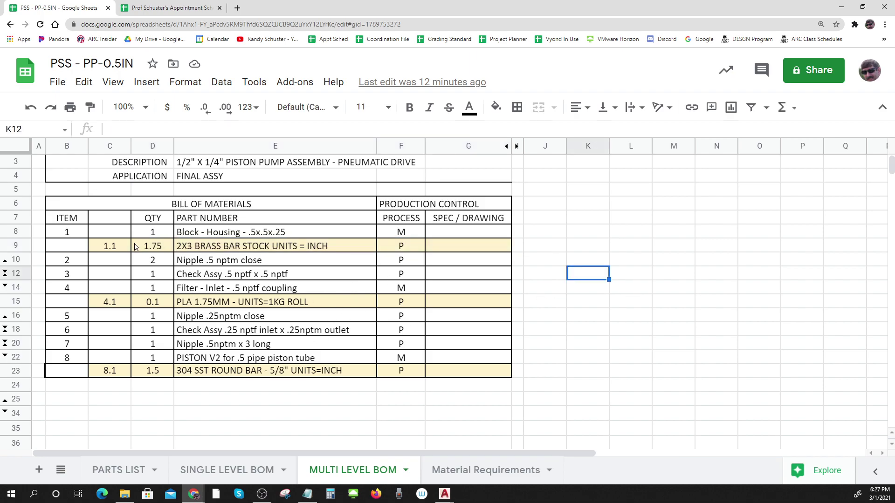
drag(119, 252, 468, 250)
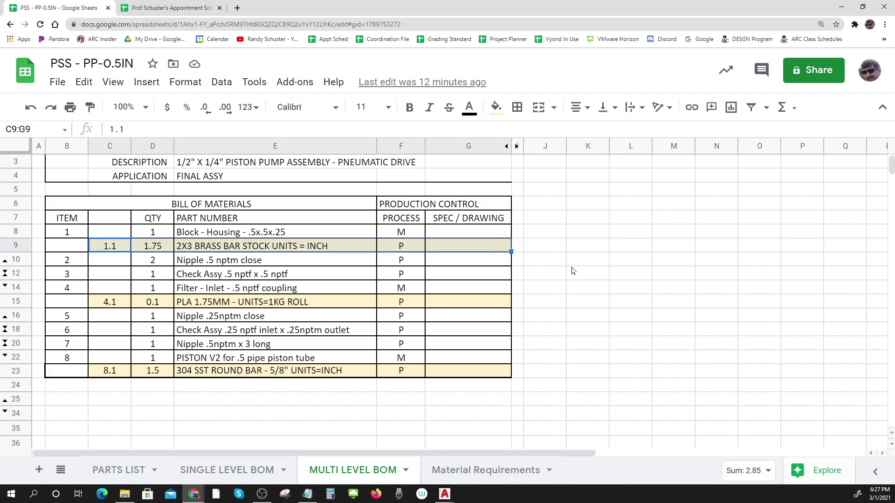
click(112, 275)
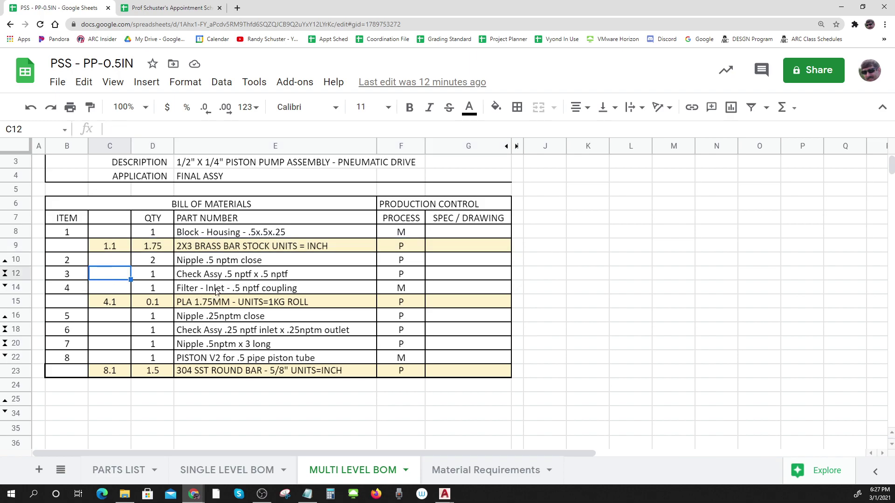
Step: Point out the inlet filter's M process, quantity of 1, coupling part and sub-item 4.1
click(401, 288)
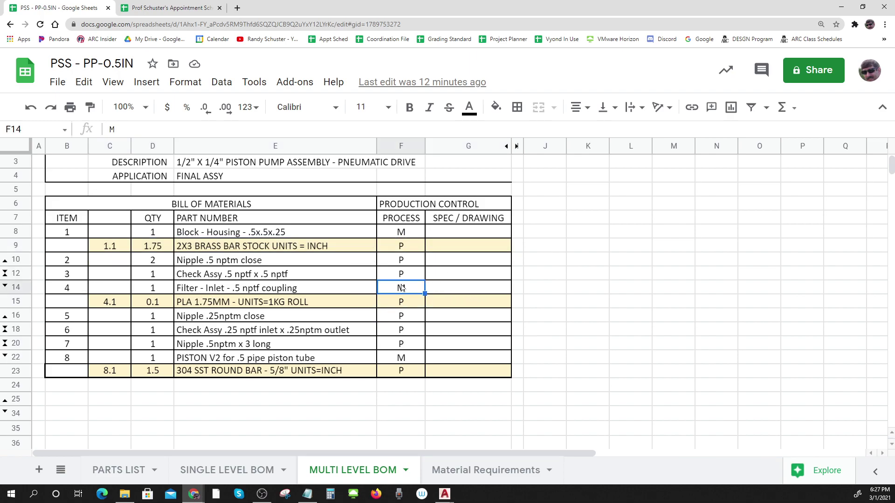
click(401, 288)
click(158, 292)
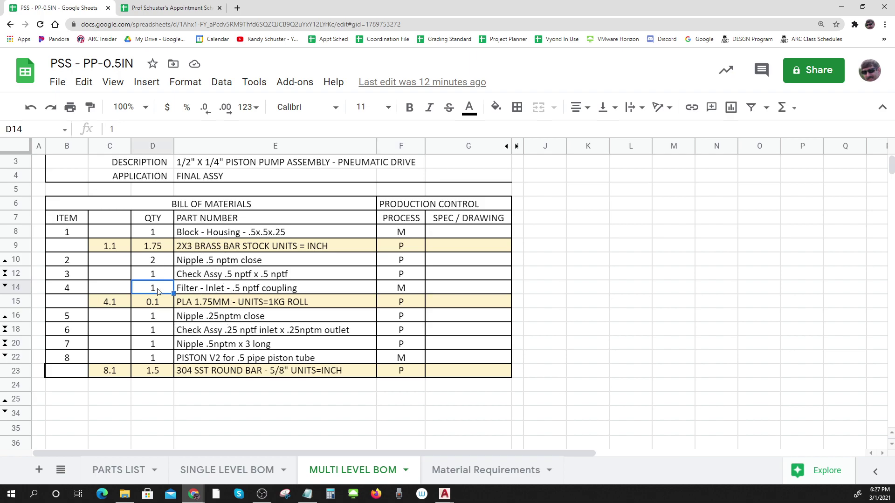
click(198, 291)
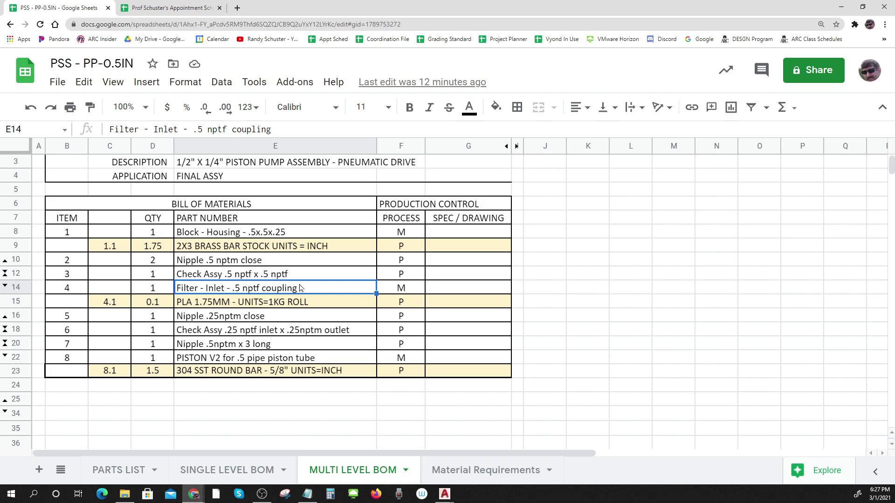
click(111, 307)
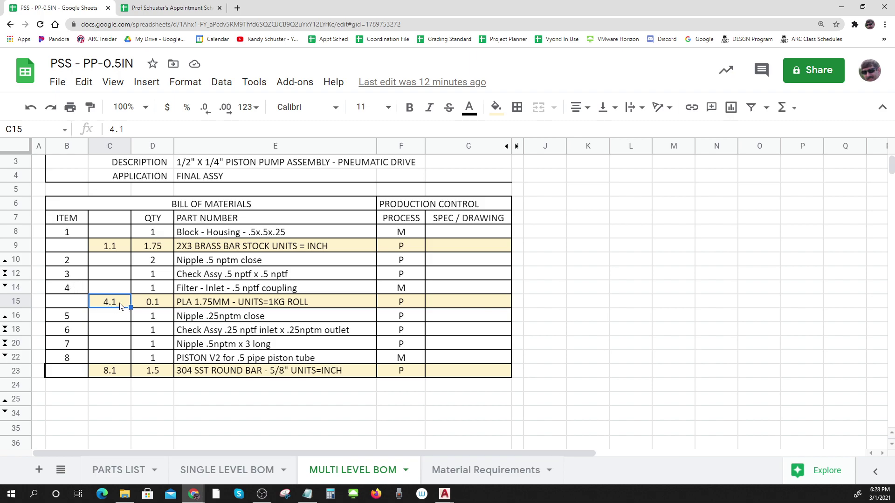
key(ctrl)
key(ctrl)
key(ctrl)
key(ctrl)
key(ctrl)
key(ctrl)
key(ctrl)
key(ctrl)
key(ctrl)
key(ctrl)
key(ctrl)
Step: Highlight the PLA roll quantity and process
drag(146, 303, 399, 308)
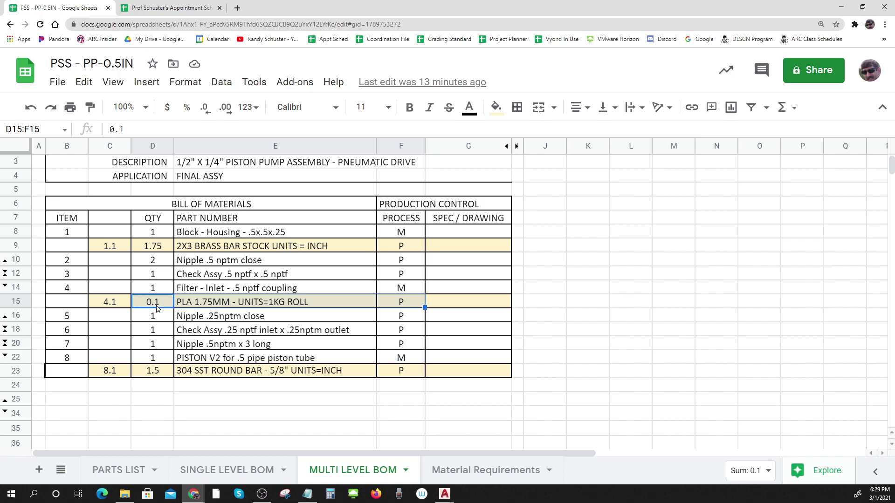
key(ctrl)
key(ctrl)
key(ctrl)
key(ctrl)
key(ctrl)
key(ctrl)
key(ctrl)
key(ctrl)
key(ctrl)
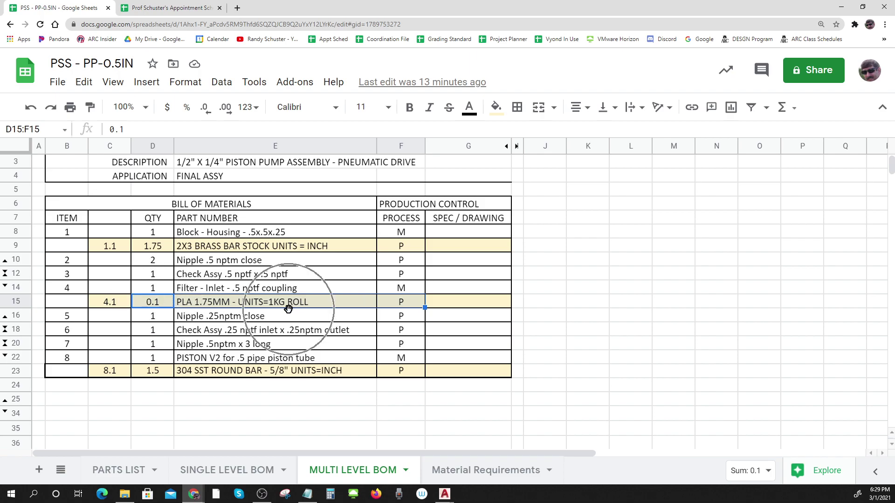
key(ctrl)
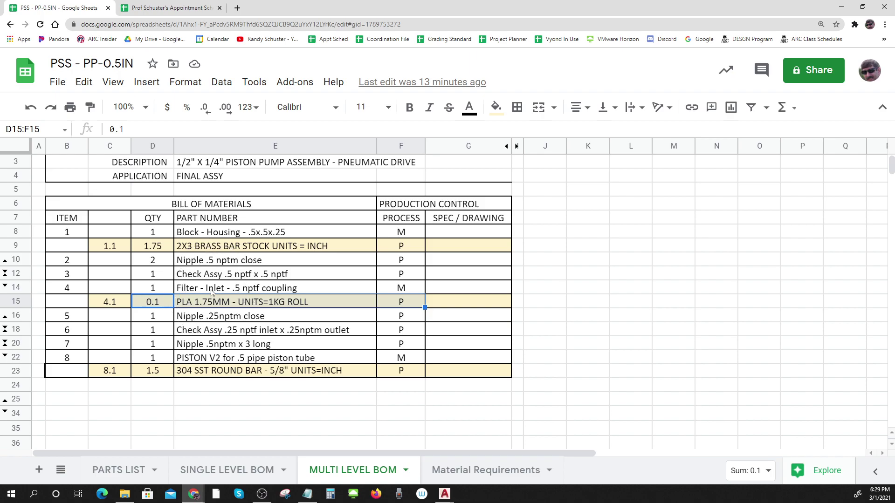
click(172, 419)
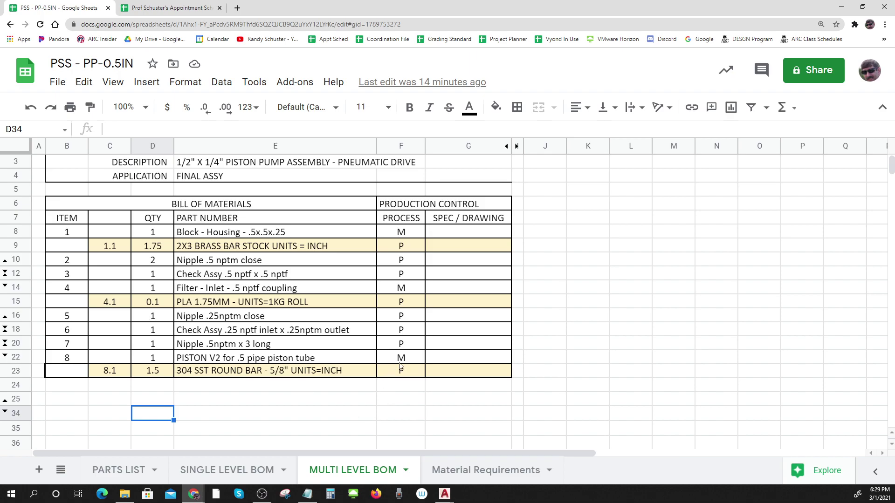
key(ctrl)
key(ctrl)
Step: Highlight the 8.1 stainless round bar row and mark the empty rows below the table
drag(70, 360, 158, 373)
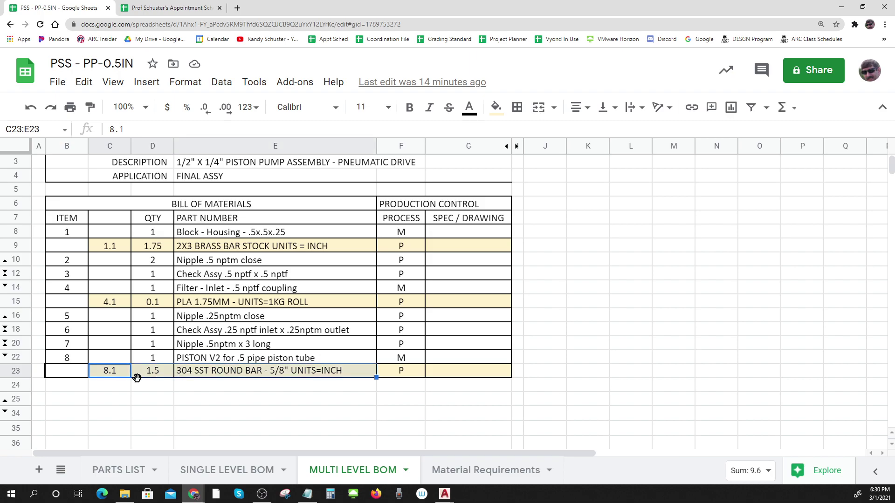
click(107, 376)
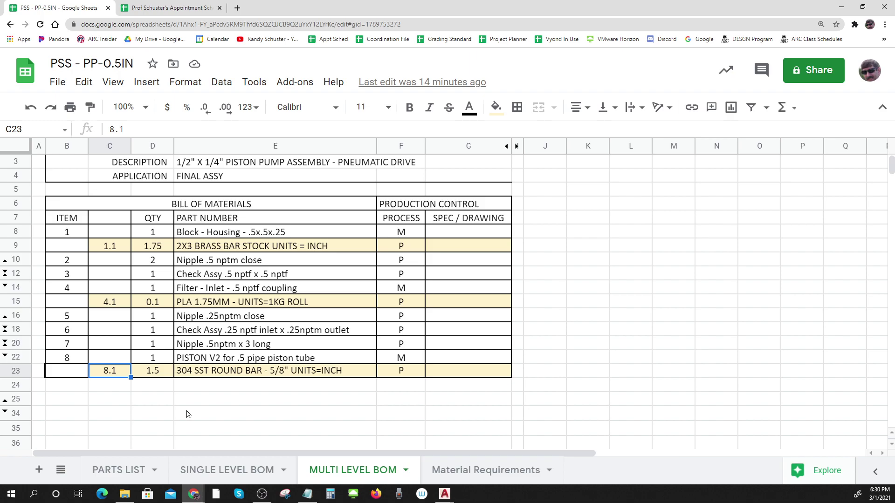
click(144, 417)
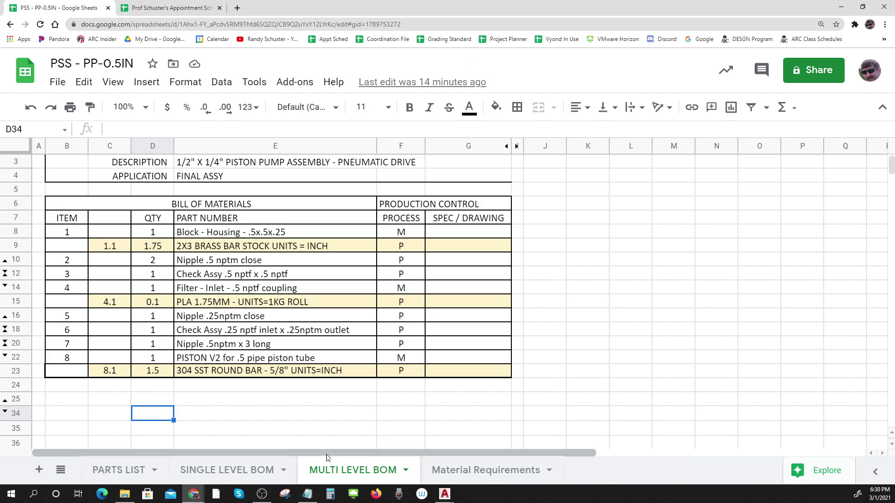
click(69, 388)
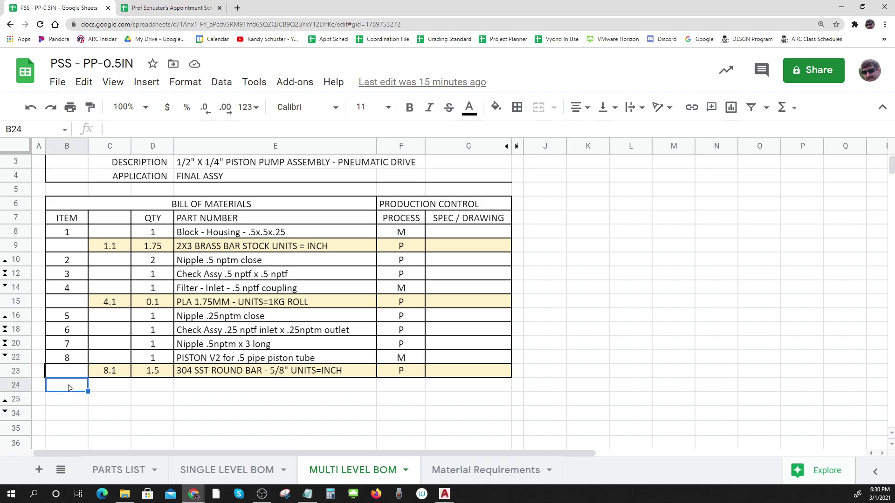
click(73, 402)
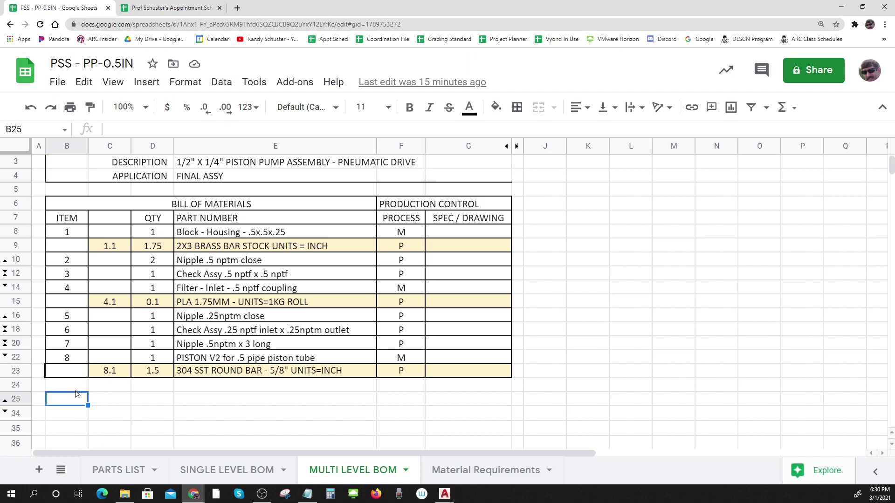
click(76, 392)
key(ctrl)
click(113, 375)
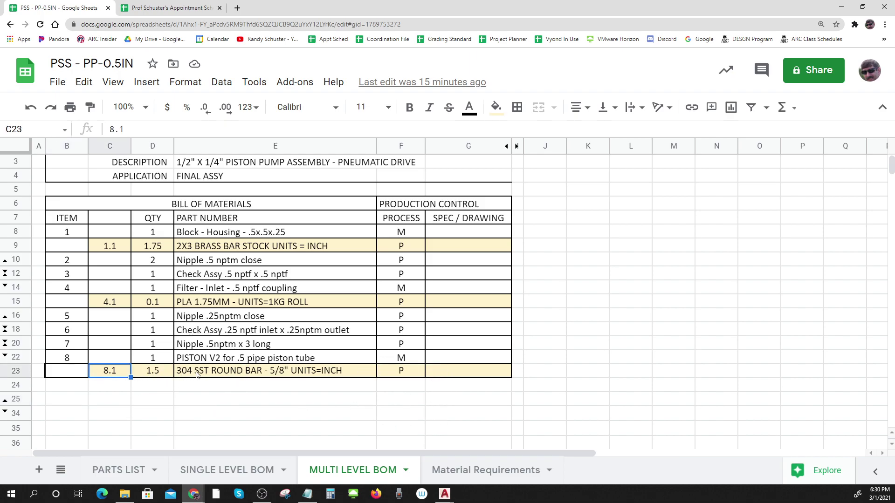
drag(75, 388, 78, 399)
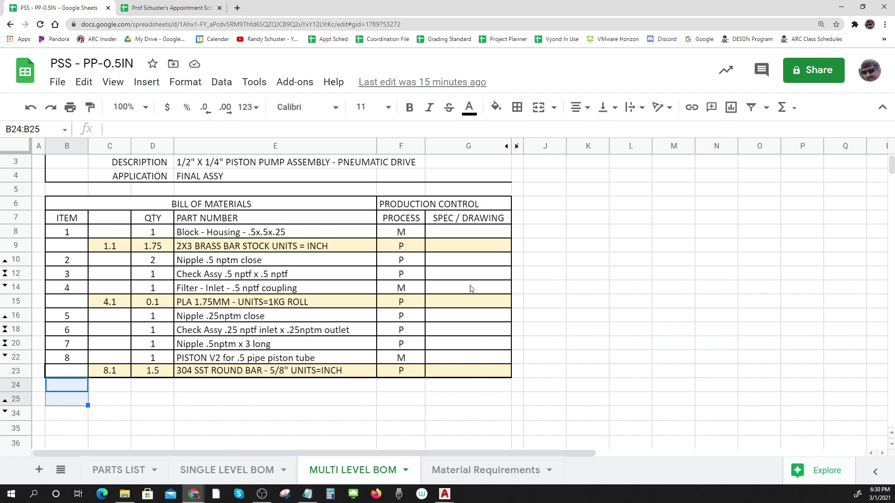
Step: Point out the SPEC / DRAWING column in the brass bar stock row
click(464, 233)
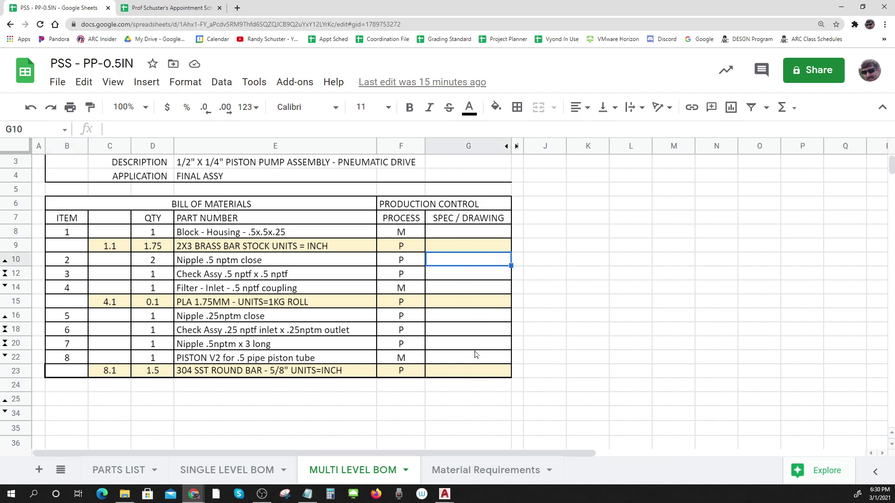
click(554, 389)
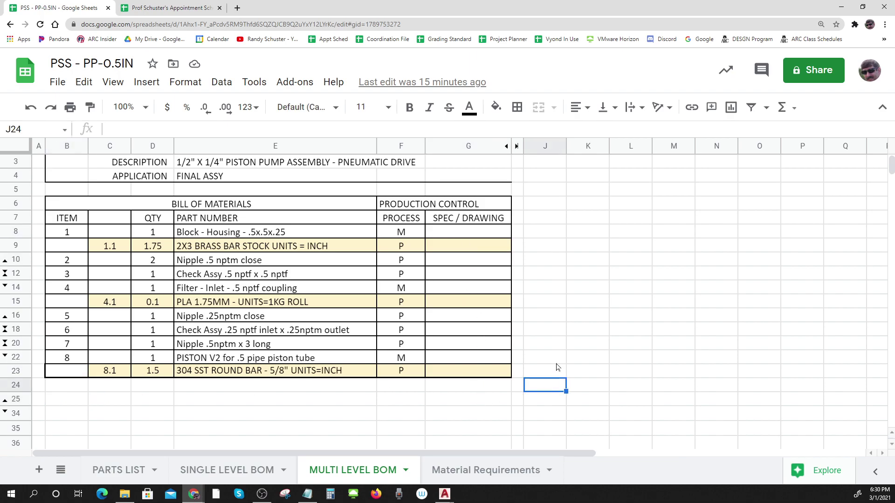
click(450, 250)
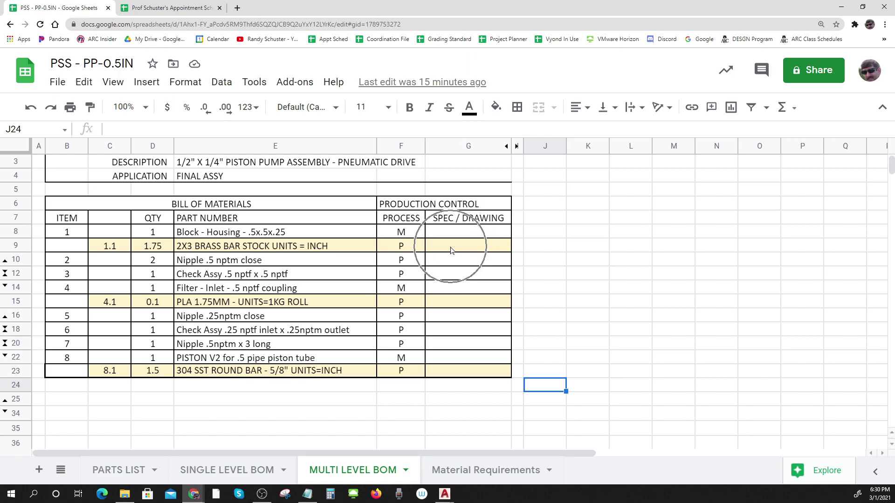
click(450, 250)
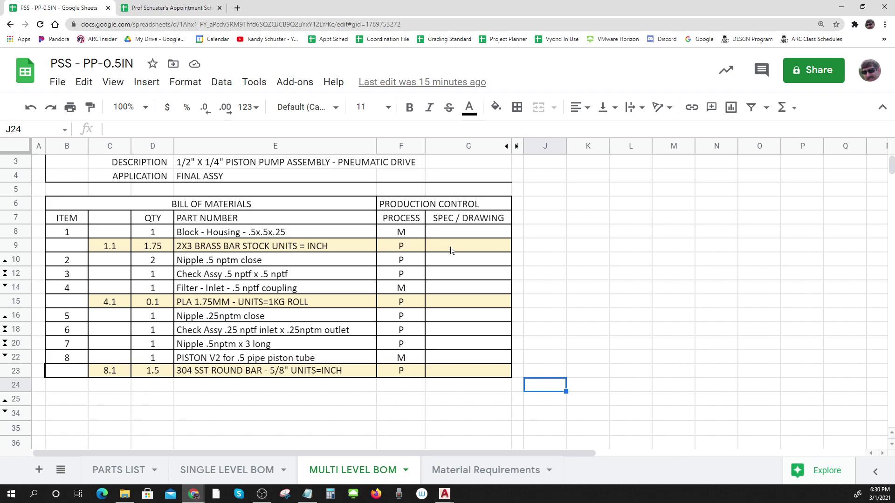
click(451, 250)
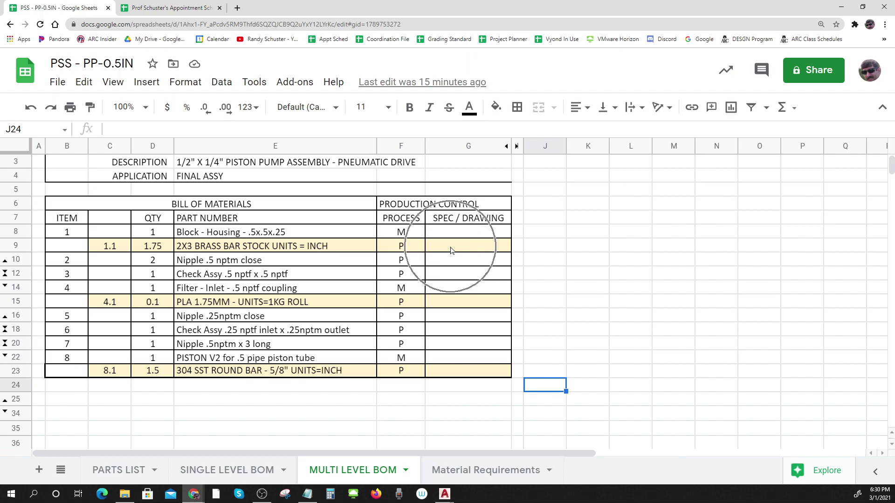
click(450, 251)
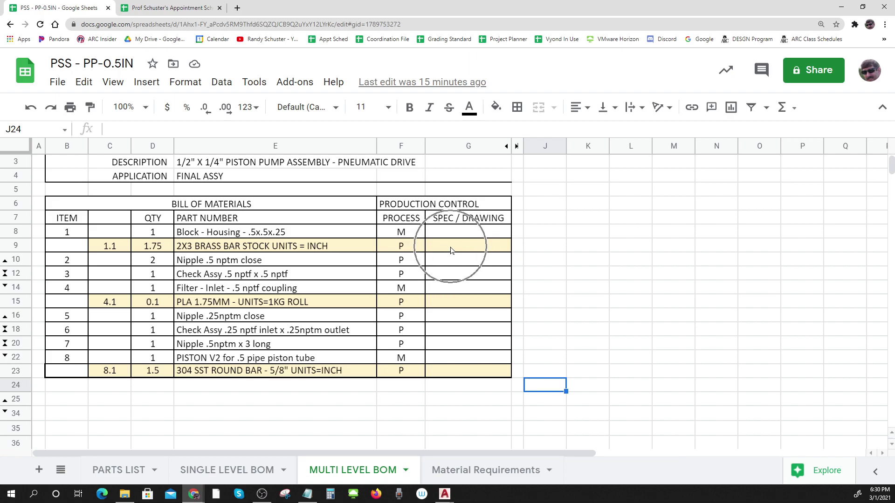
click(450, 250)
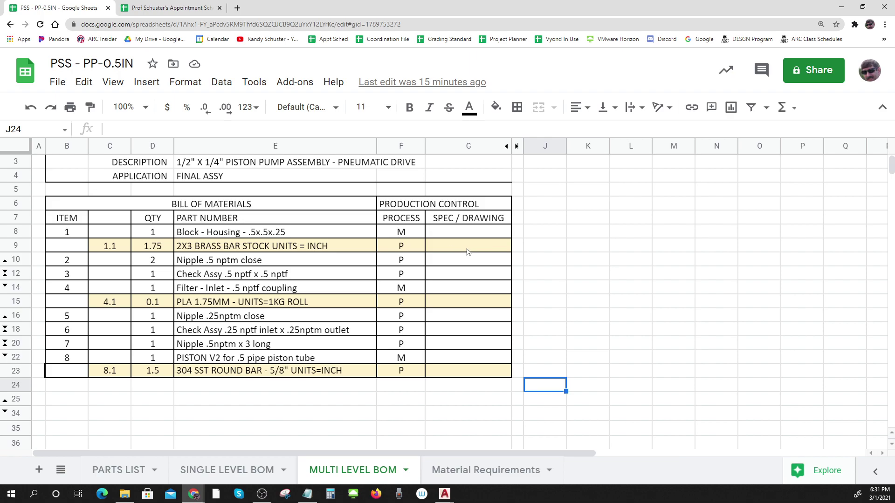
Step: Inspect cell G9 of the brass bar stock row against its E9 description
click(472, 250)
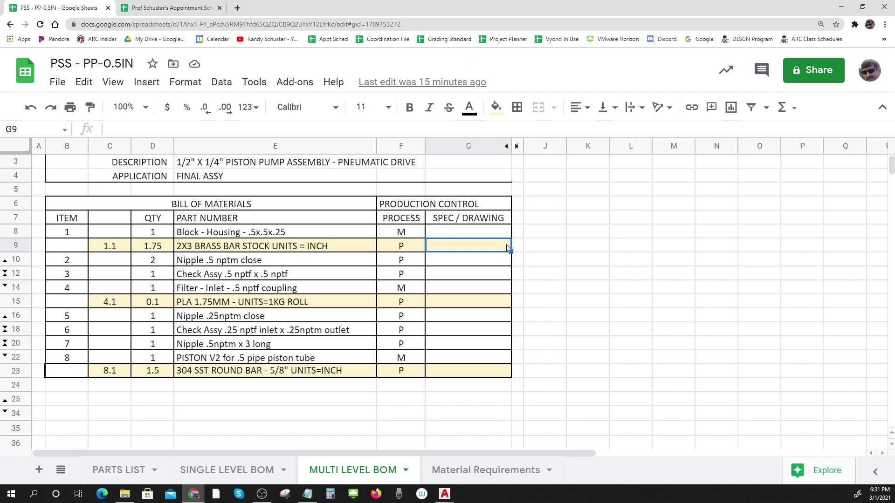
key(Return)
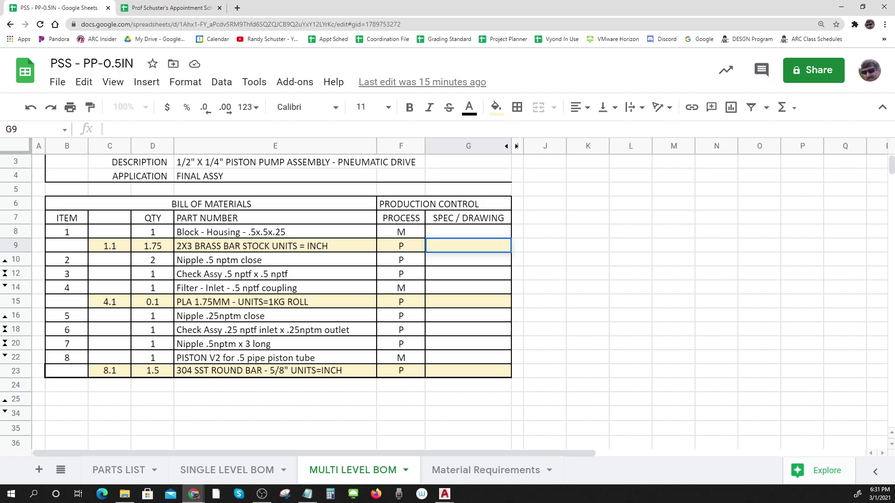
click(309, 247)
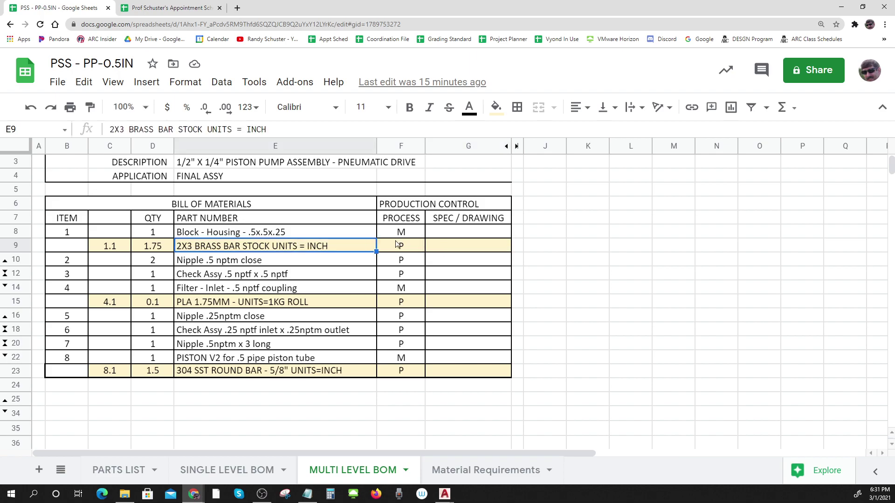
click(445, 251)
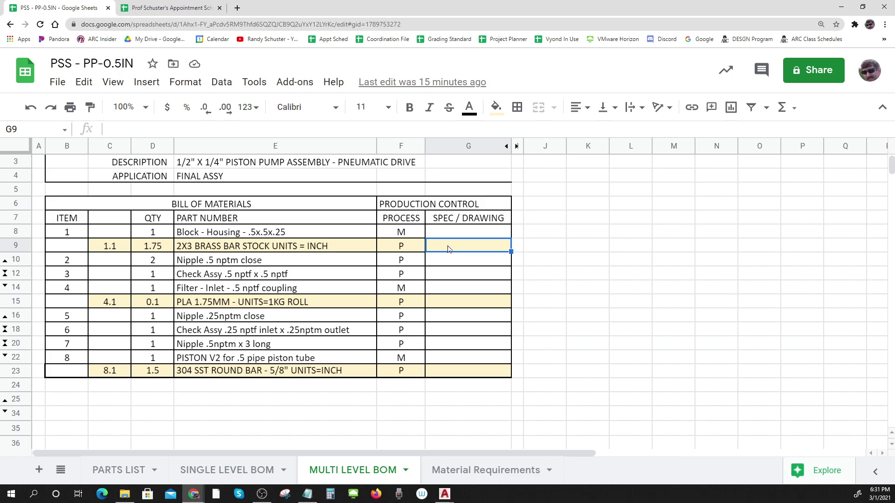
Step: Switch to the Material Requirements sheet
click(350, 472)
click(301, 313)
click(486, 477)
click(486, 477)
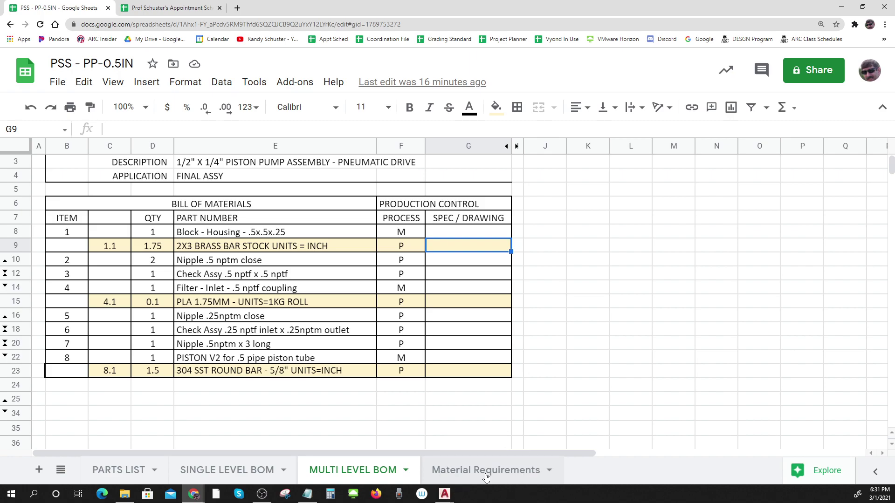
click(486, 477)
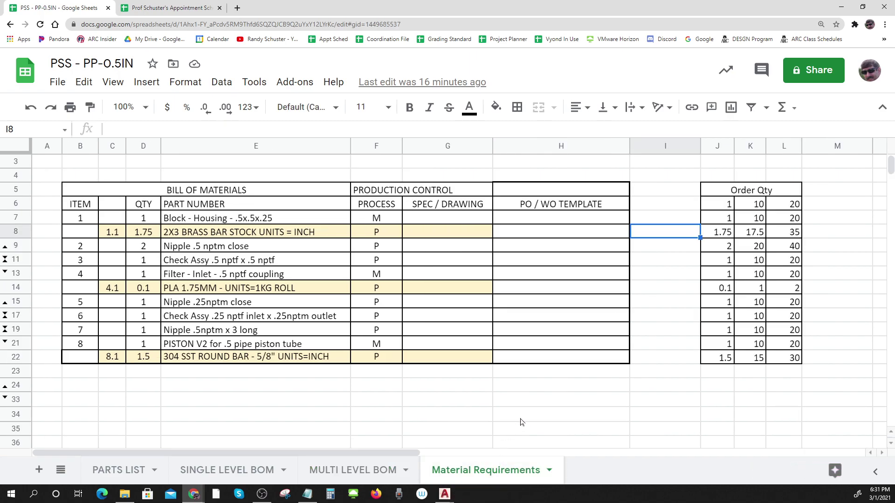
Step: Hide column H, PO / WO TEMPLATE, from its column header menu
click(600, 407)
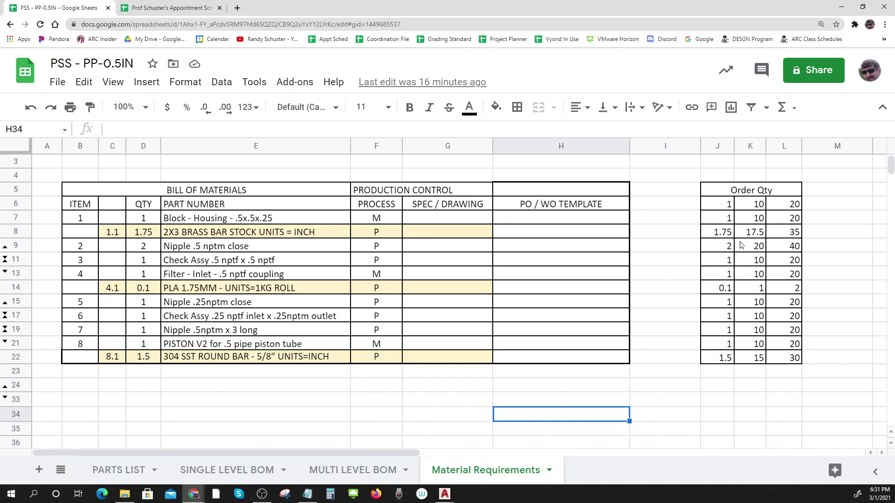
click(555, 148)
right_click(555, 148)
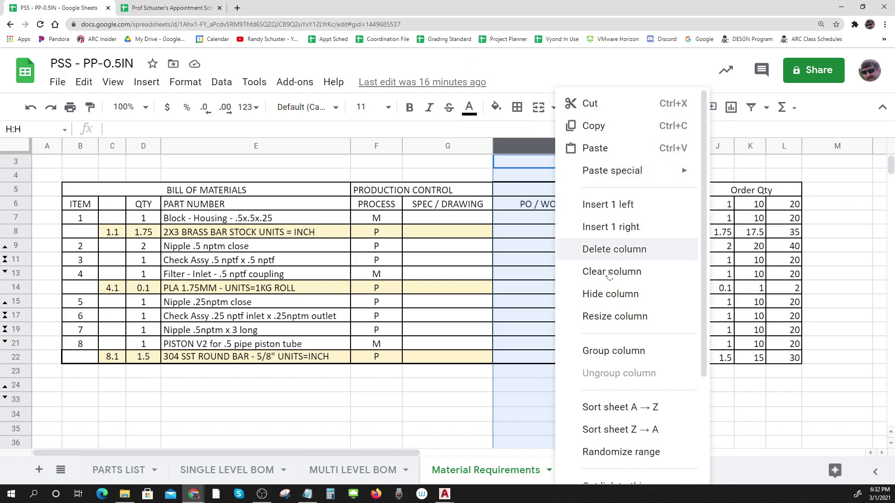
click(610, 294)
click(772, 336)
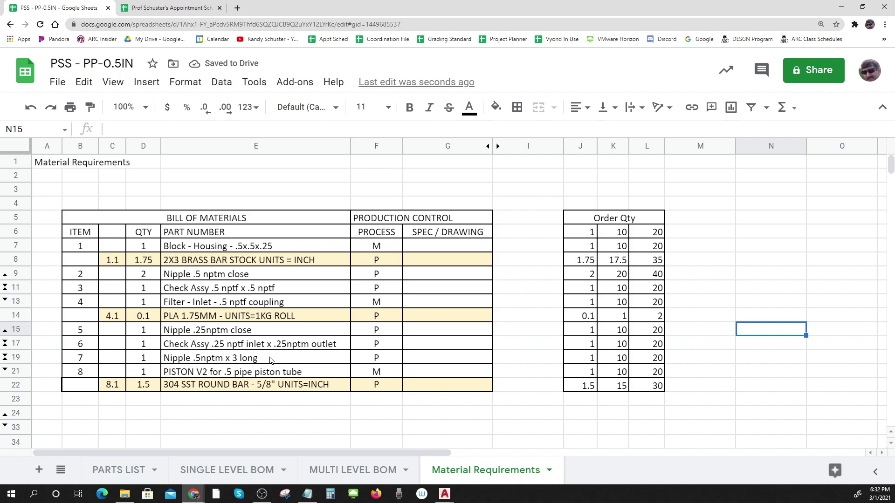
drag(80, 218, 438, 394)
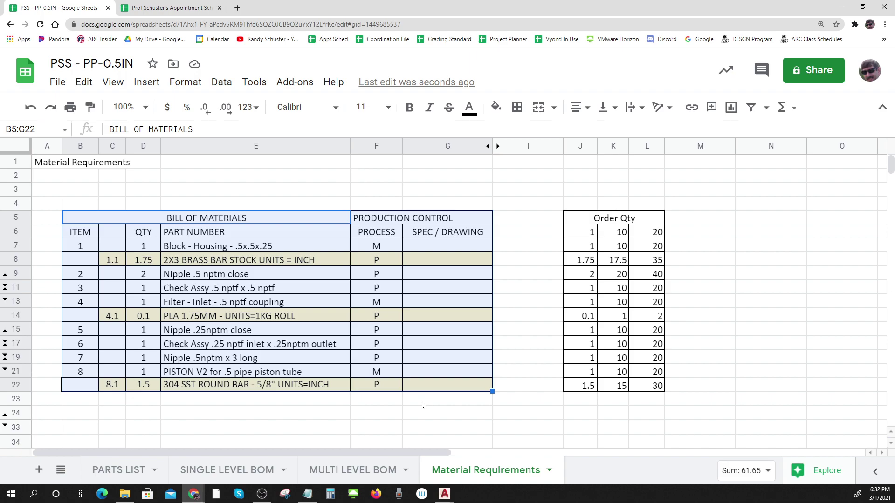
click(590, 233)
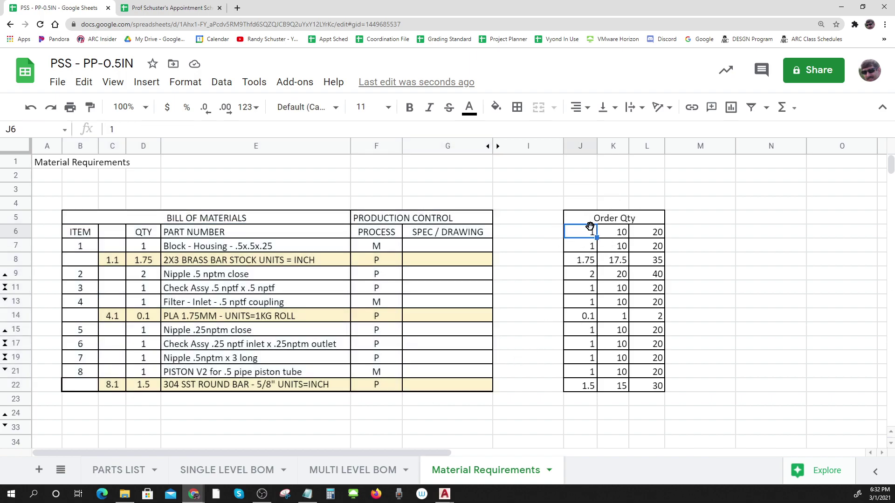
click(590, 227)
drag(145, 246, 144, 385)
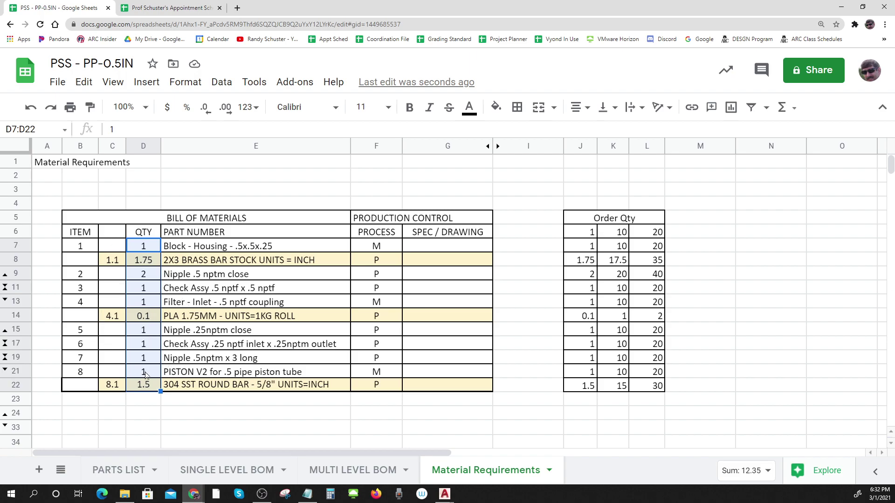
click(621, 251)
drag(621, 250, 617, 388)
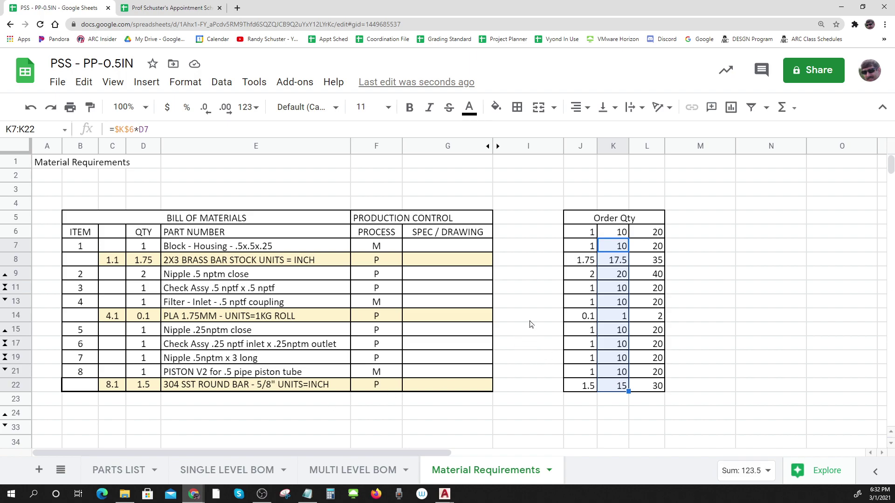
click(614, 264)
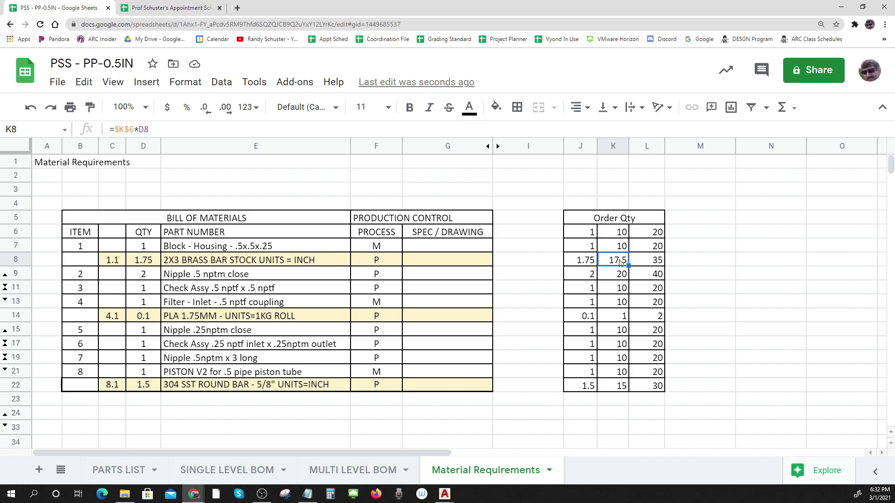
drag(623, 233, 616, 368)
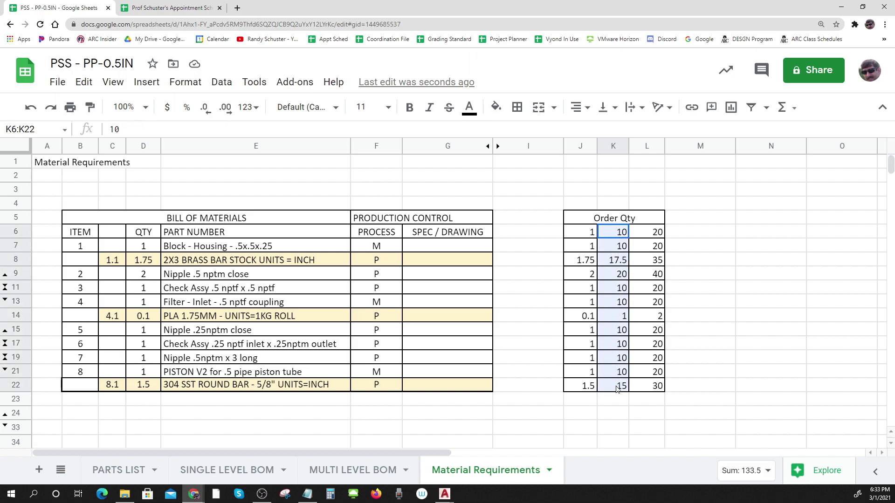
click(618, 262)
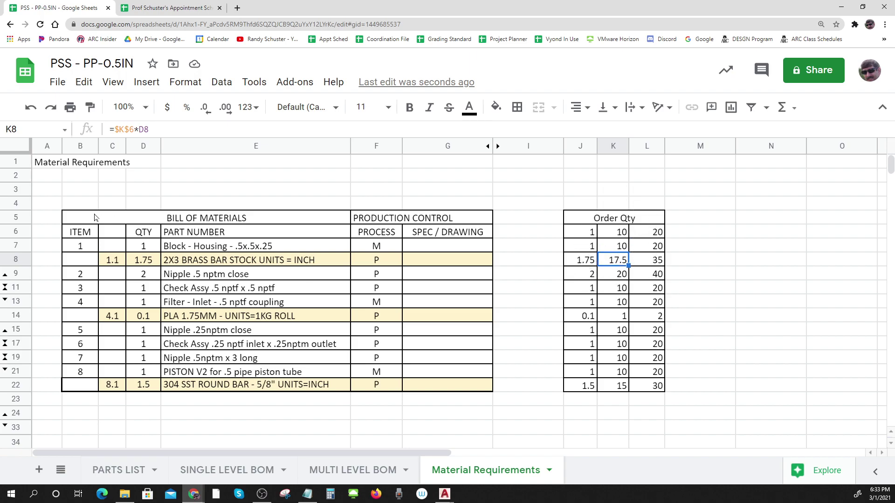
mouse_move(95, 217)
mouse_down()
mouse_move(433, 364)
mouse_move(437, 384)
mouse_up()
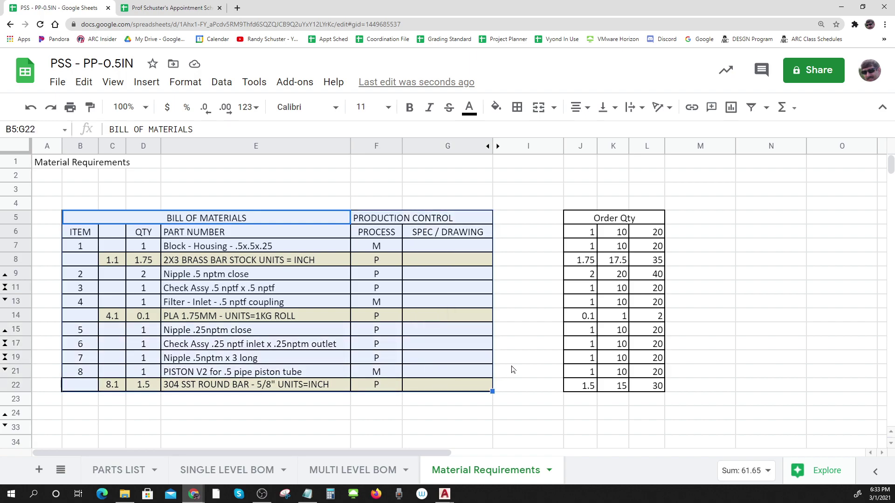
click(657, 233)
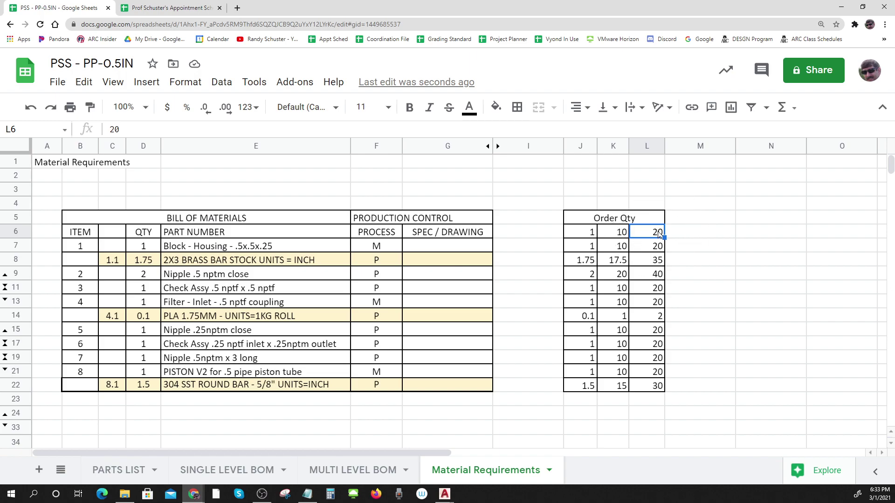
click(148, 250)
drag(148, 250, 148, 386)
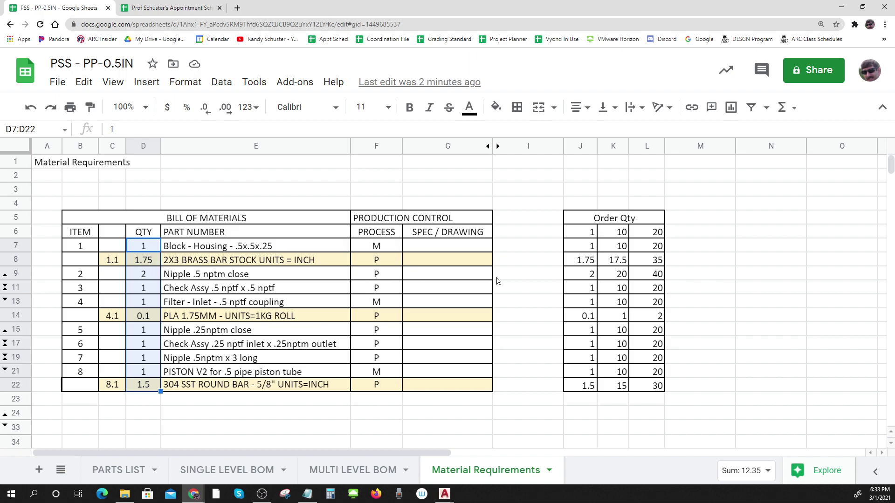
click(656, 275)
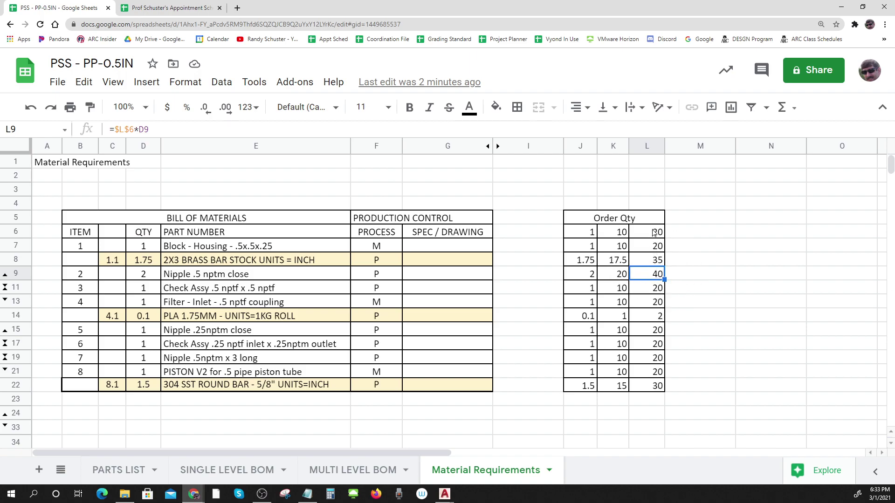
key(ctrl)
key(ctrl)
key(ctrl)
key(ctrl)
key(ctrl)
click(768, 347)
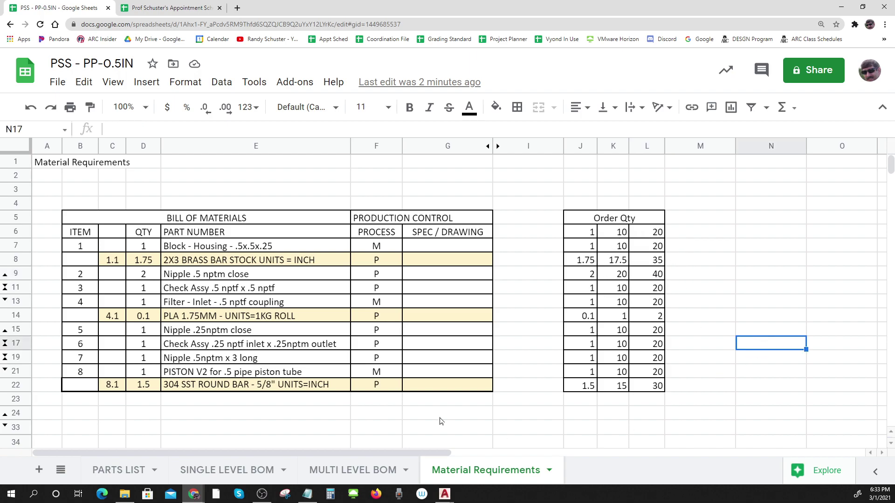
drag(86, 247, 440, 390)
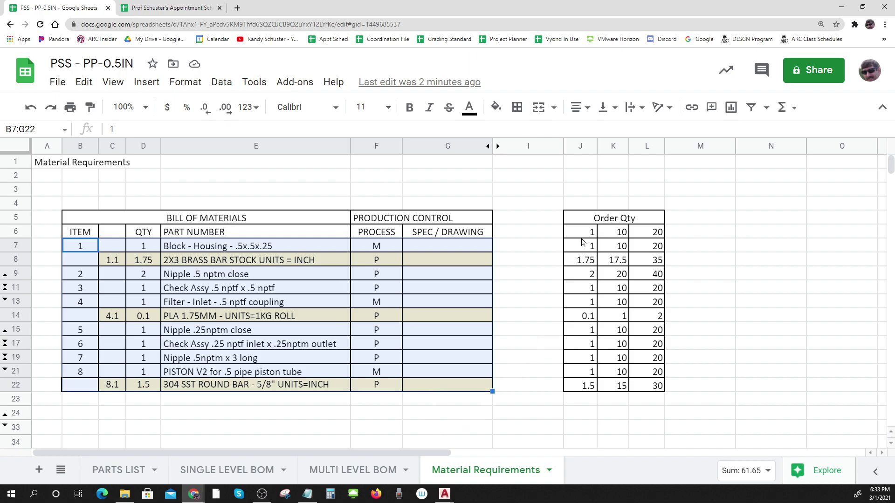
drag(582, 233, 656, 389)
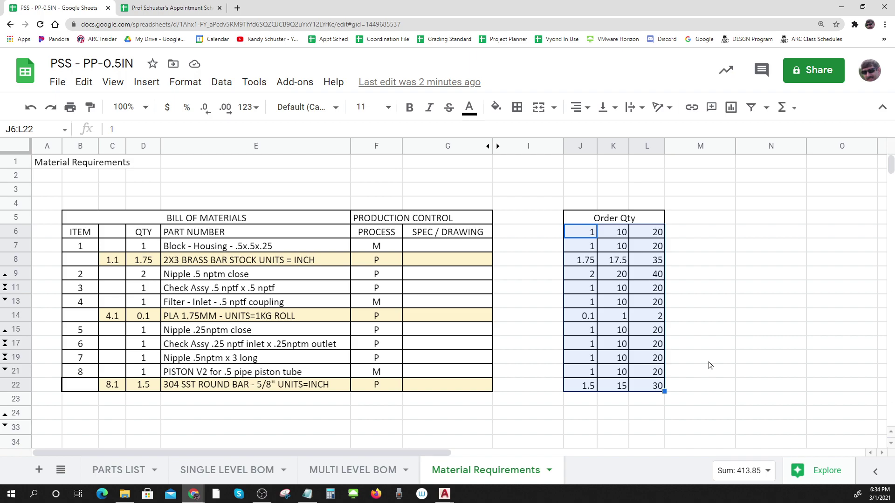
click(720, 326)
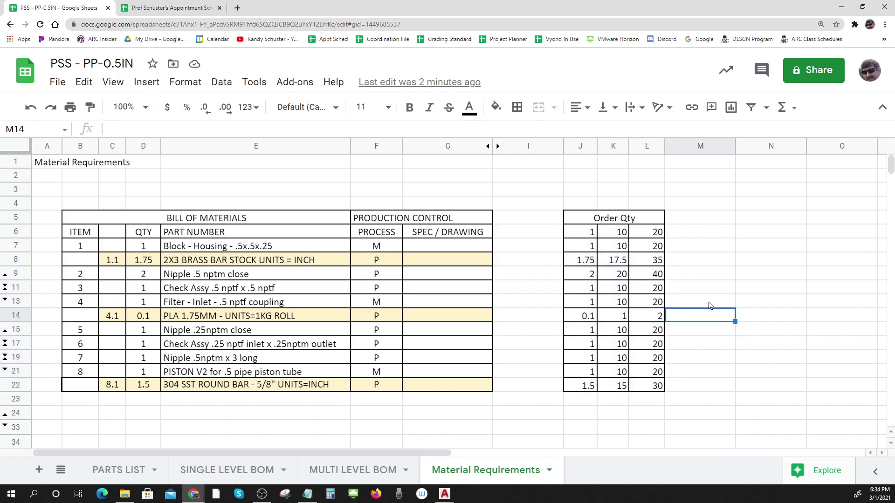
click(658, 265)
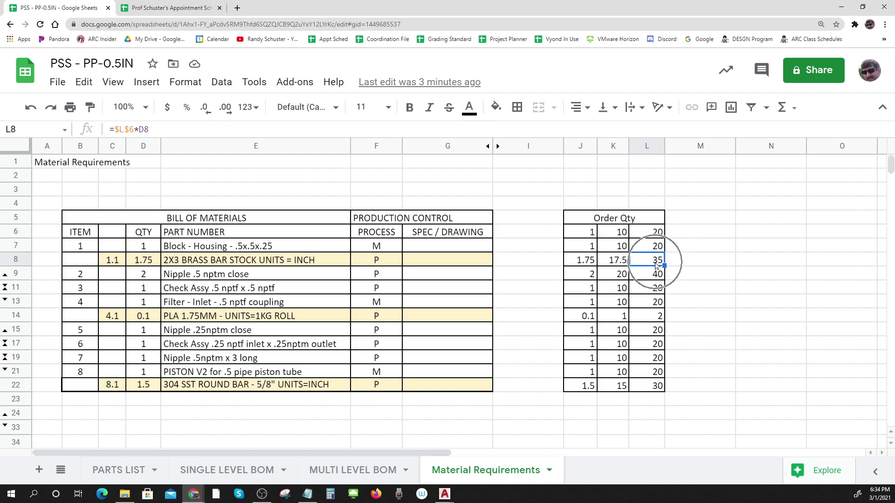
key(Up)
drag(657, 257, 661, 387)
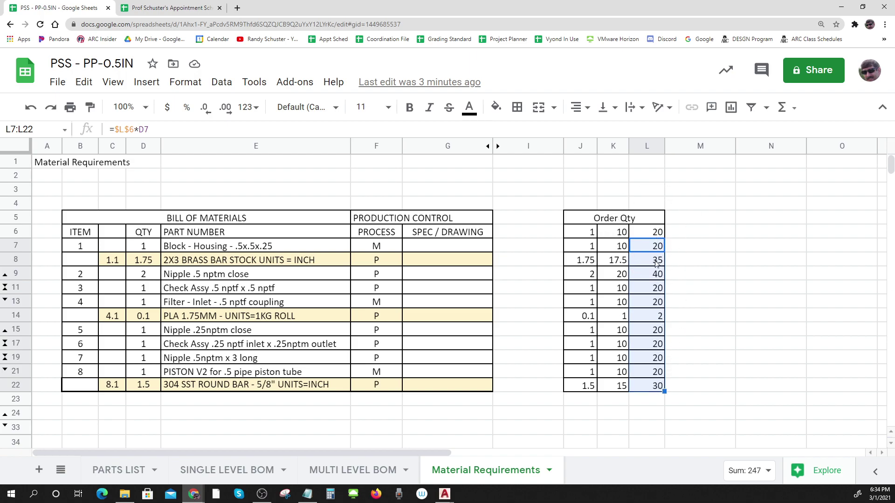
drag(657, 247, 661, 394)
click(488, 474)
click(505, 474)
click(505, 474)
click(504, 474)
drag(144, 246, 148, 387)
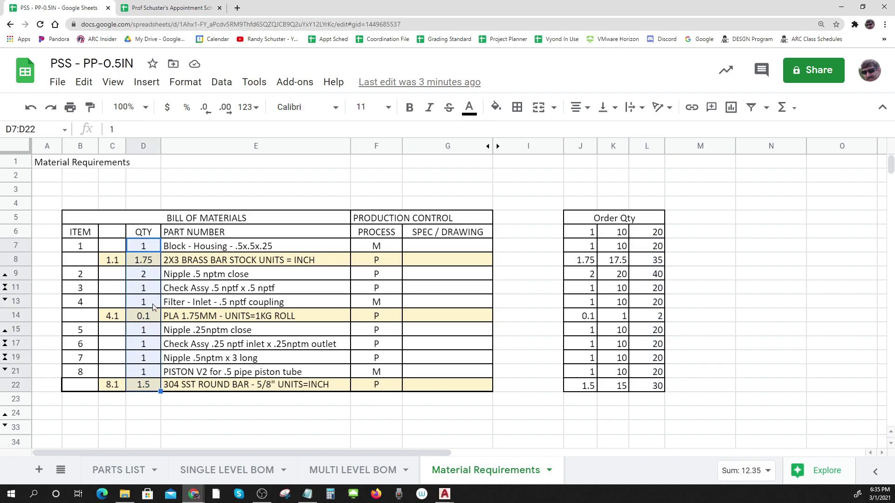
key(ctrl+c)
key(ctrl)
key(ctrl)
key(ctrl)
key(ctrl)
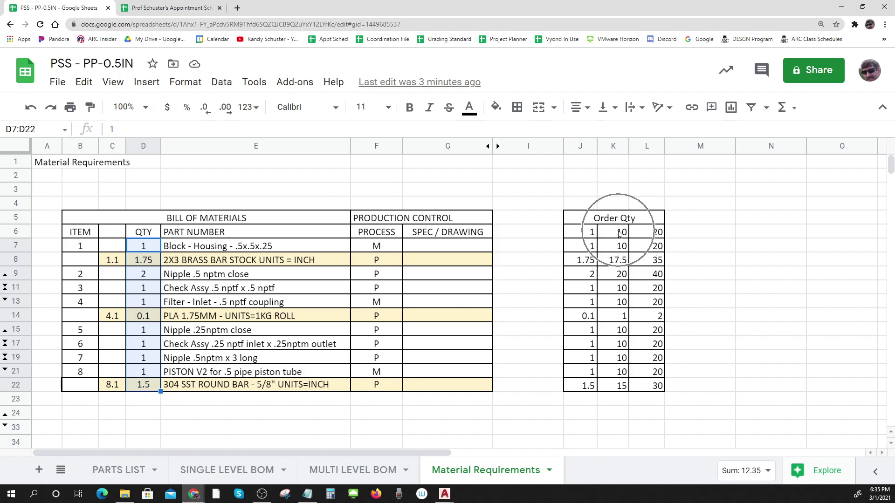
key(ctrl)
key(ctrl)
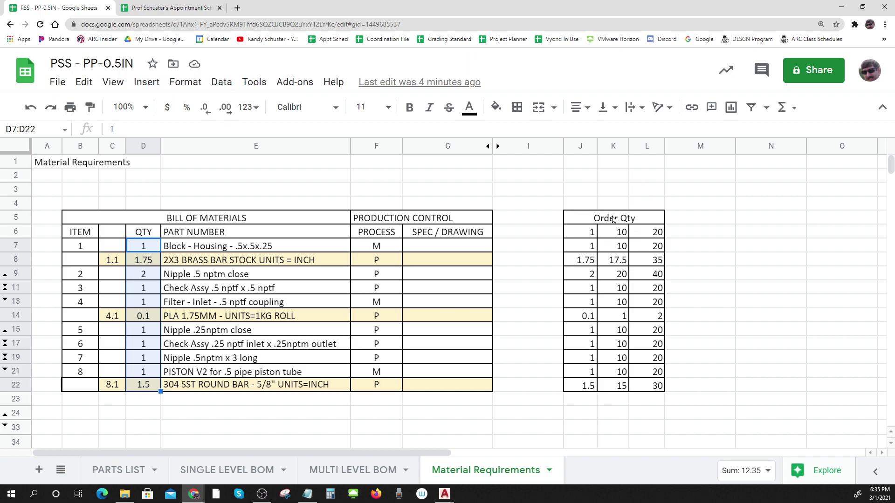
click(613, 219)
key(ctrl)
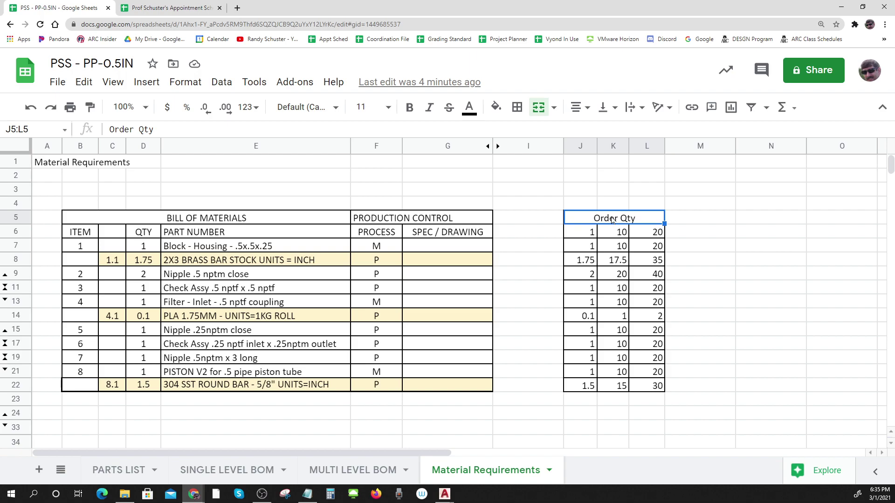
drag(613, 235, 620, 386)
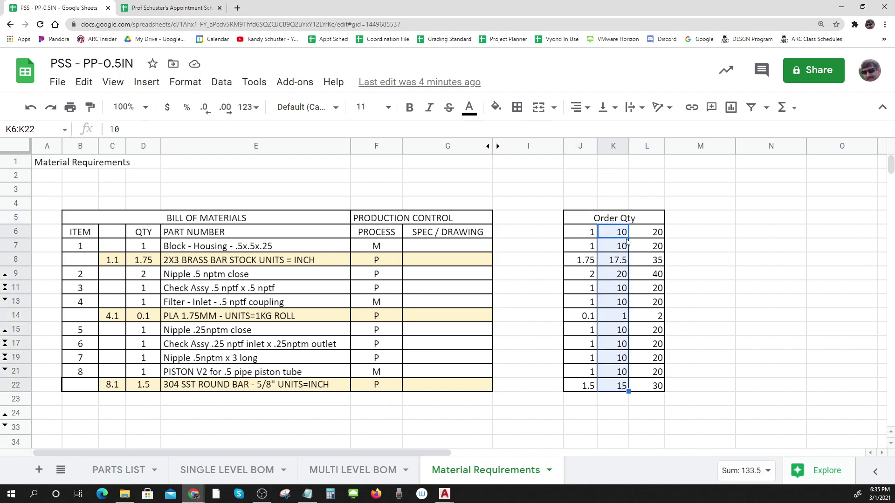
drag(621, 235, 620, 386)
click(777, 303)
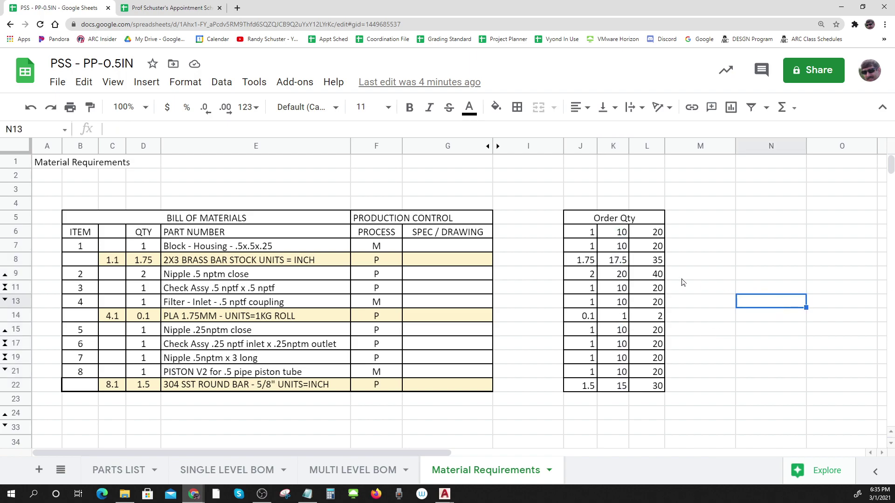
drag(615, 236, 620, 385)
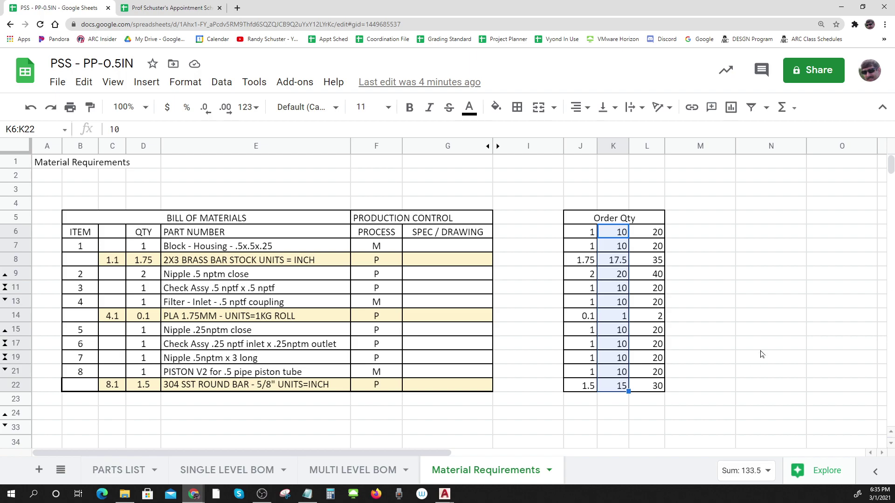
click(725, 331)
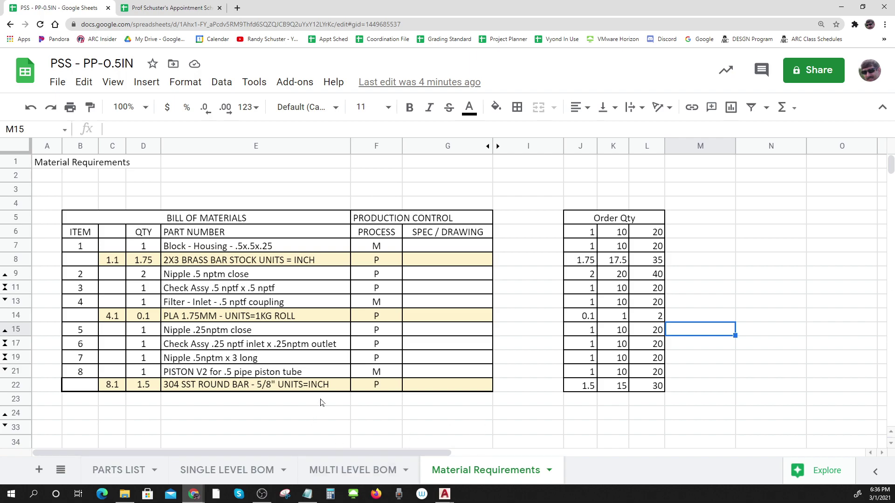
scroll(520, 402, down, 1)
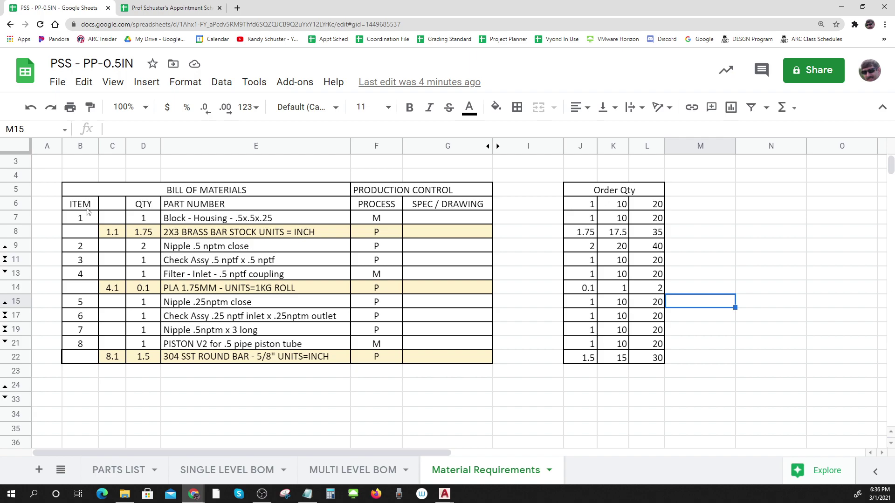
drag(83, 190, 447, 361)
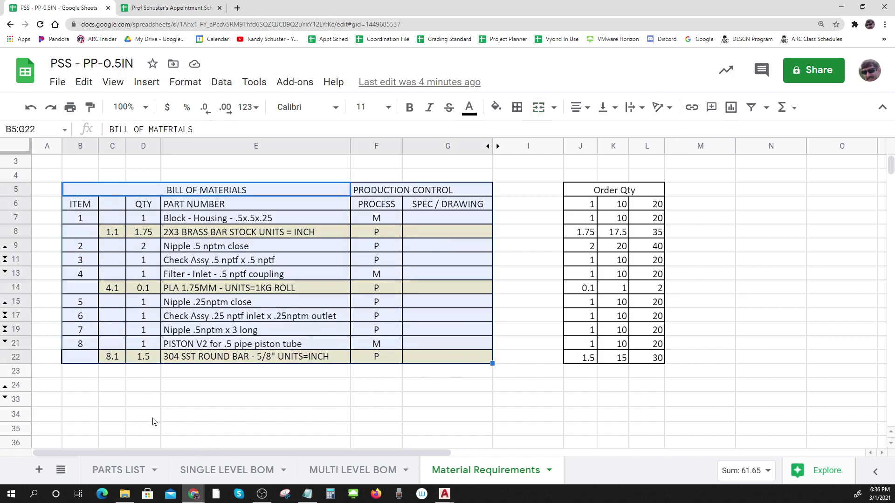
key(ctrl)
drag(112, 232, 376, 232)
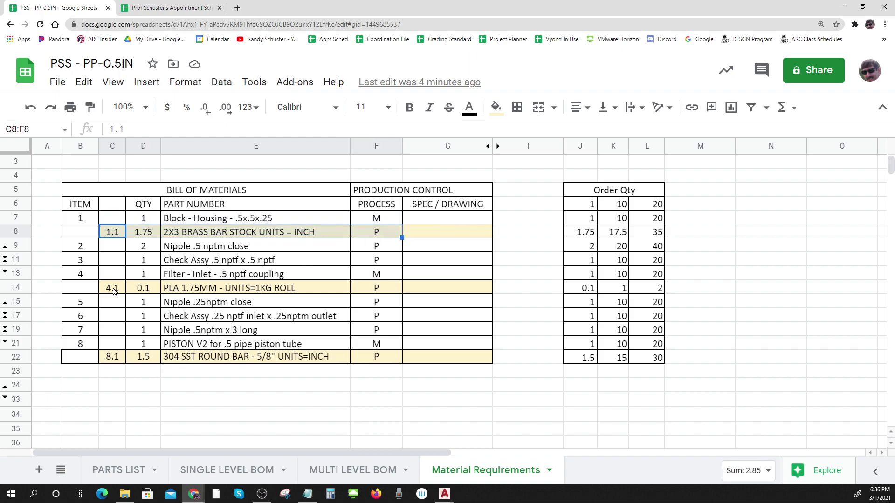
drag(113, 290, 375, 296)
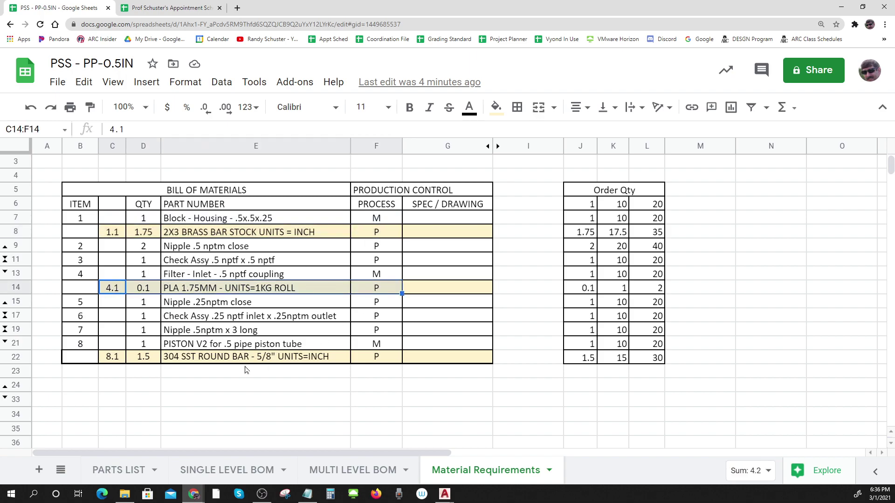
drag(112, 357, 374, 363)
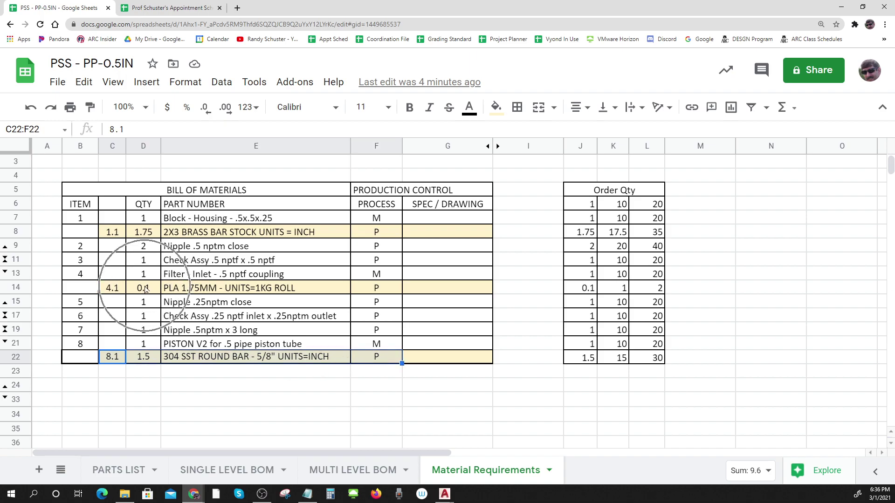
key(ctrl)
key(ctrl)
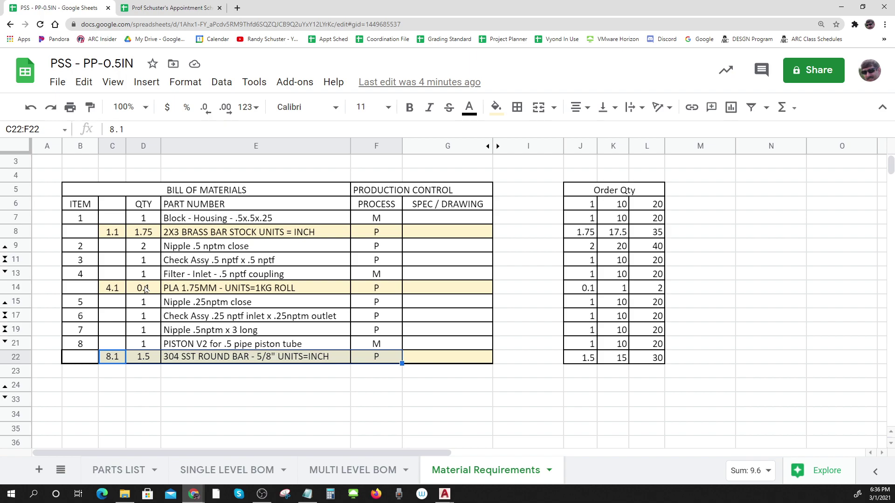
click(146, 290)
key(ctrl)
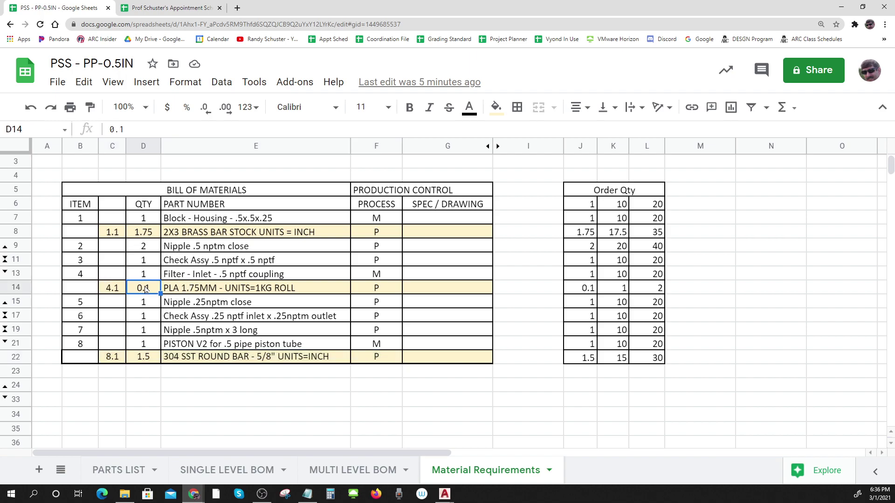
key(ctrl)
key(ctrl)
text(0.25)
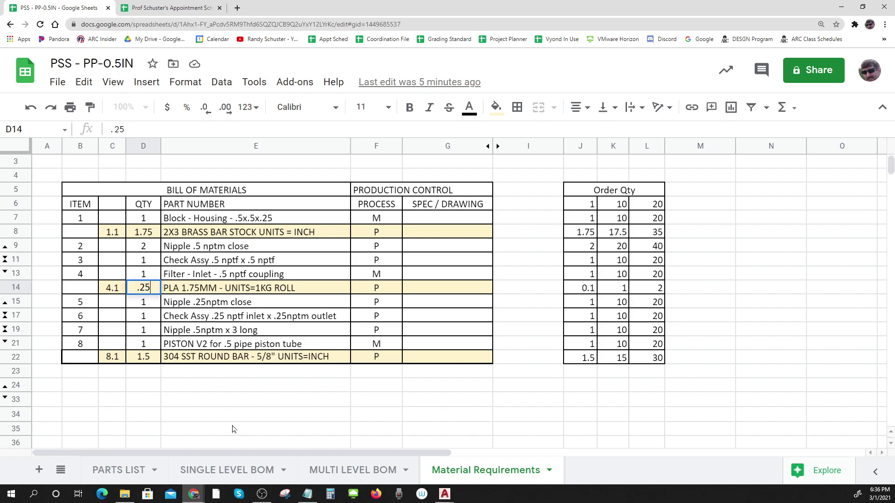
key(Return)
drag(582, 290, 655, 289)
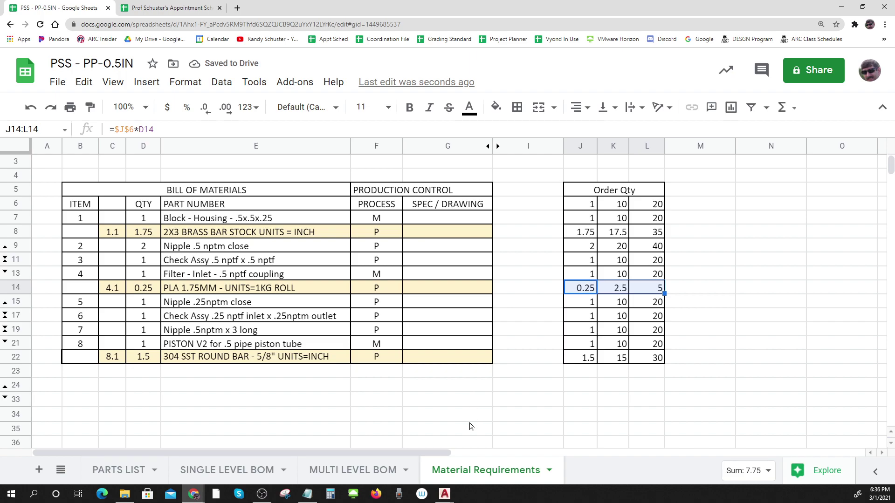
click(142, 290)
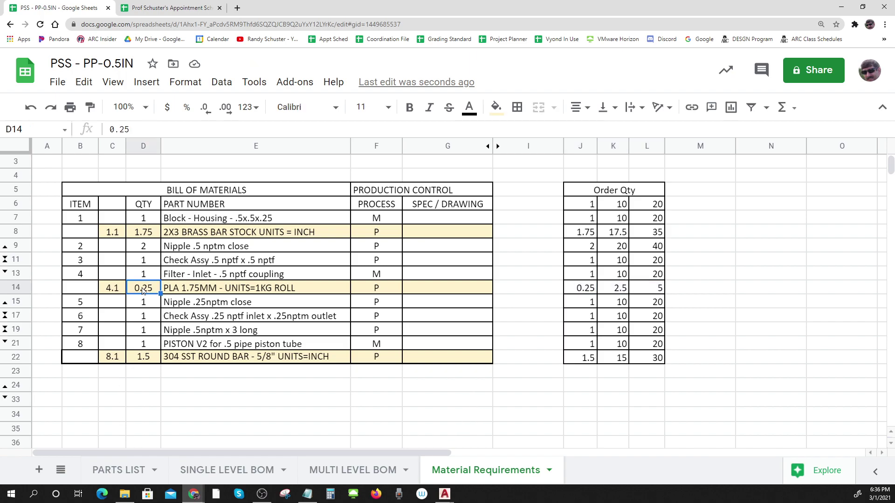
text(.05)
key(Return)
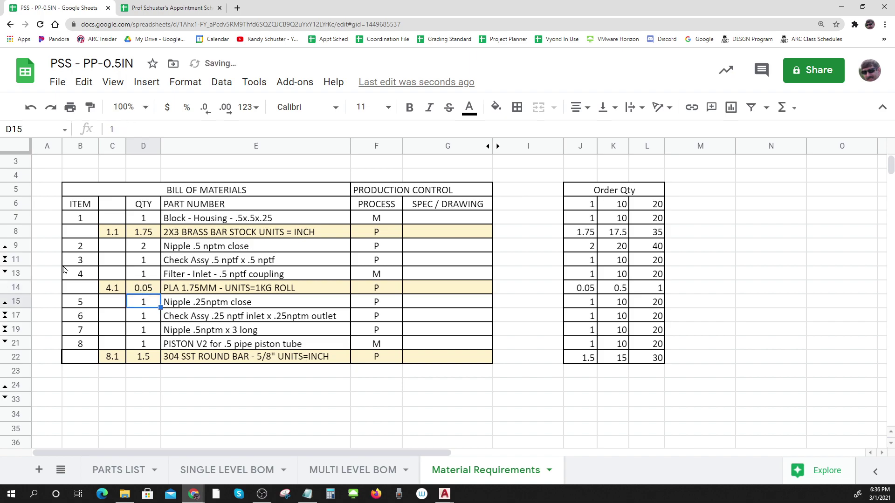
click(148, 292)
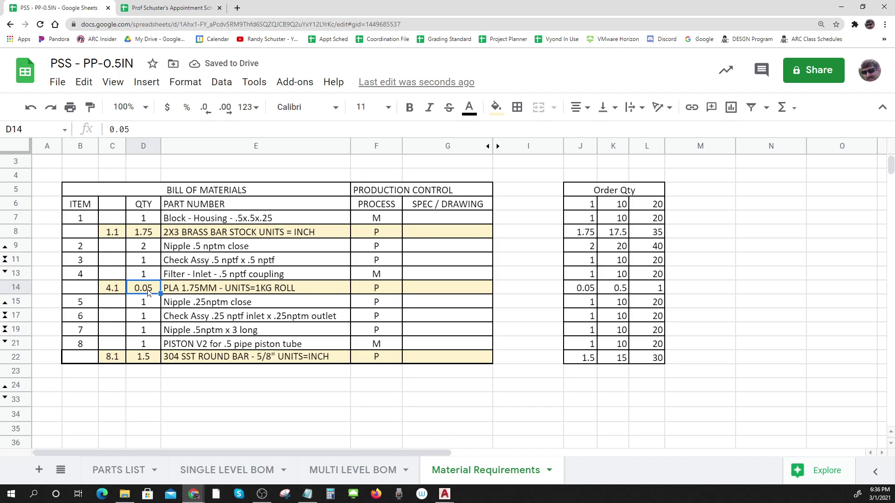
text(.1)
key(Return)
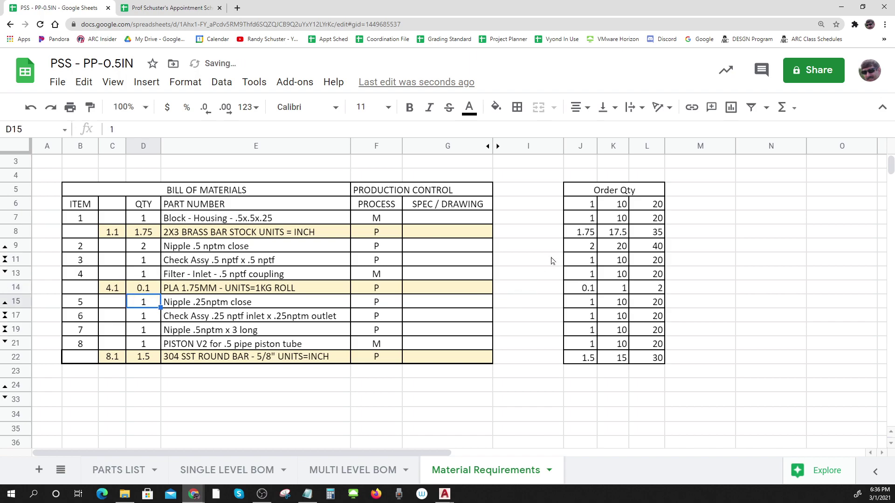
drag(580, 207, 645, 359)
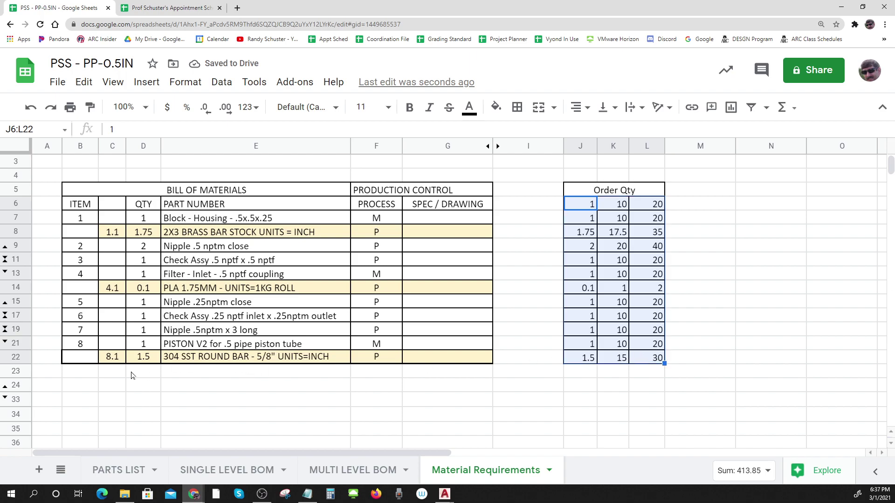
drag(146, 219, 160, 364)
click(588, 206)
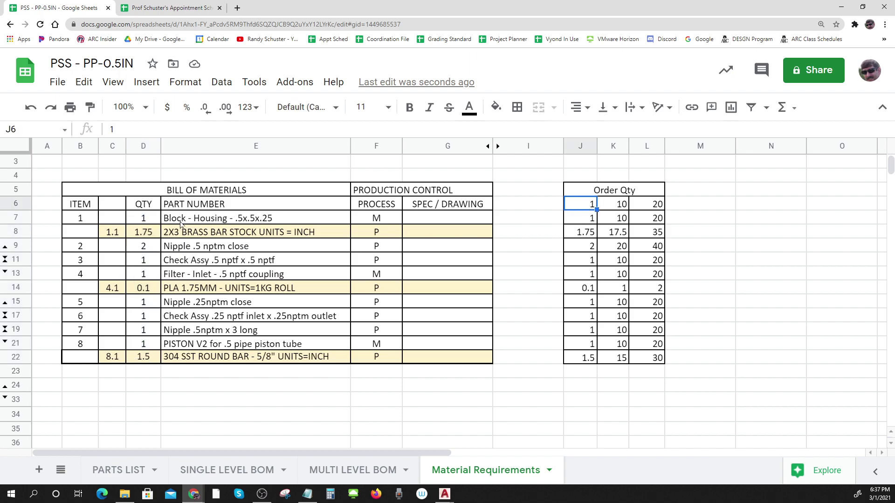
click(143, 221)
click(586, 219)
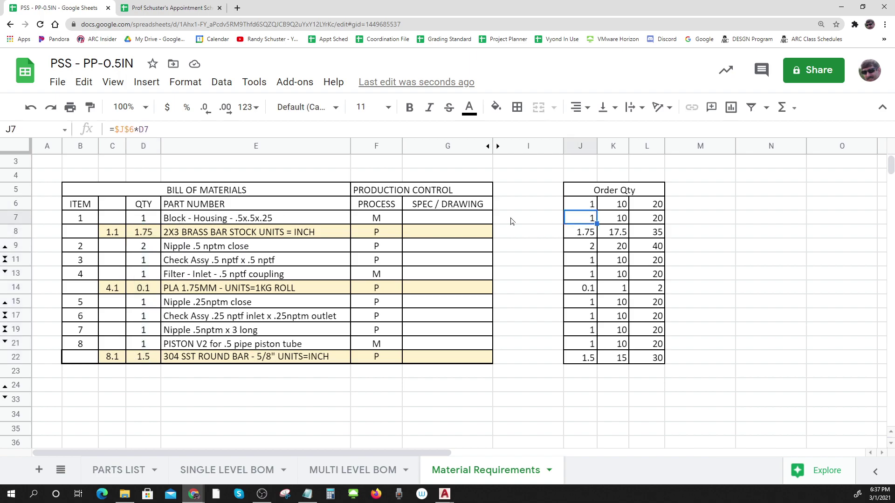
click(148, 221)
click(620, 221)
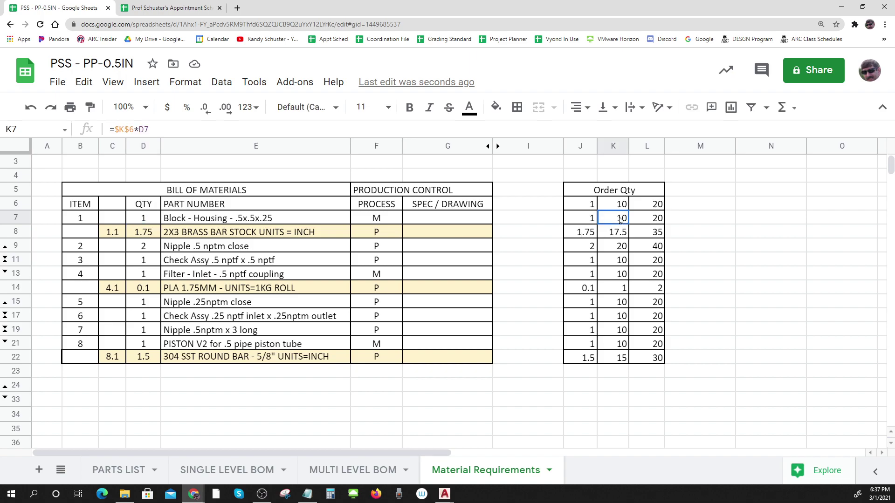
click(585, 219)
click(659, 220)
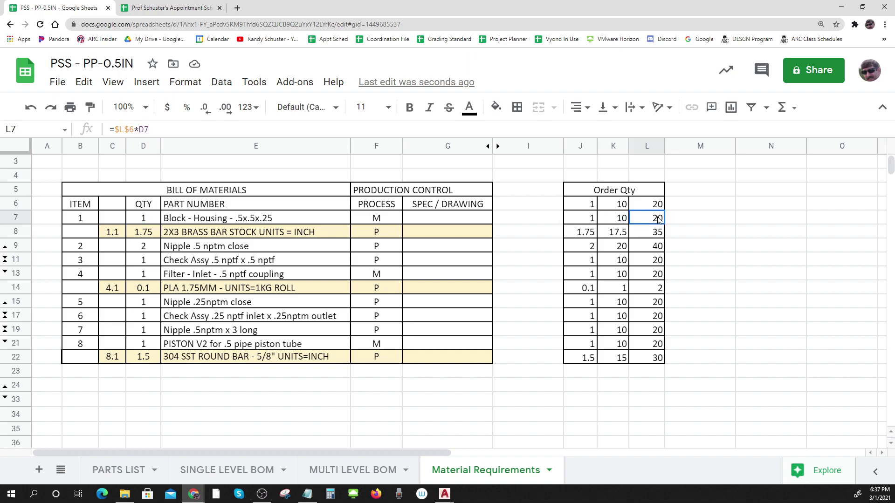
click(586, 222)
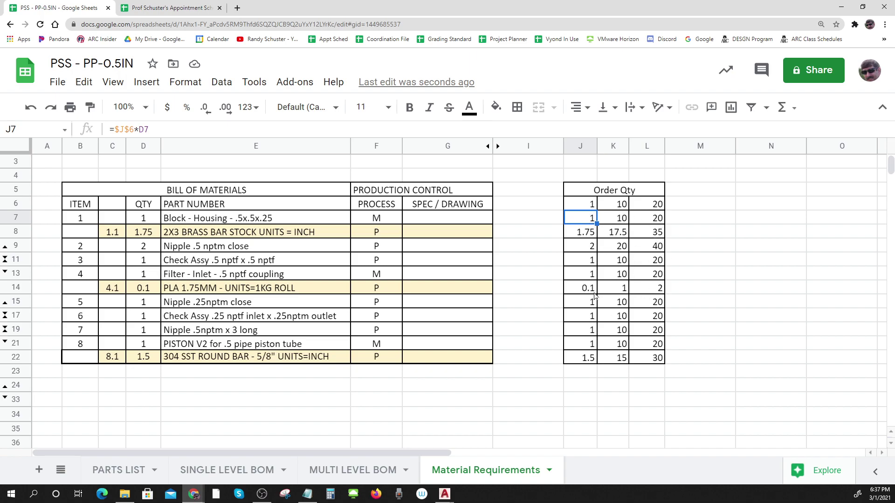
click(722, 352)
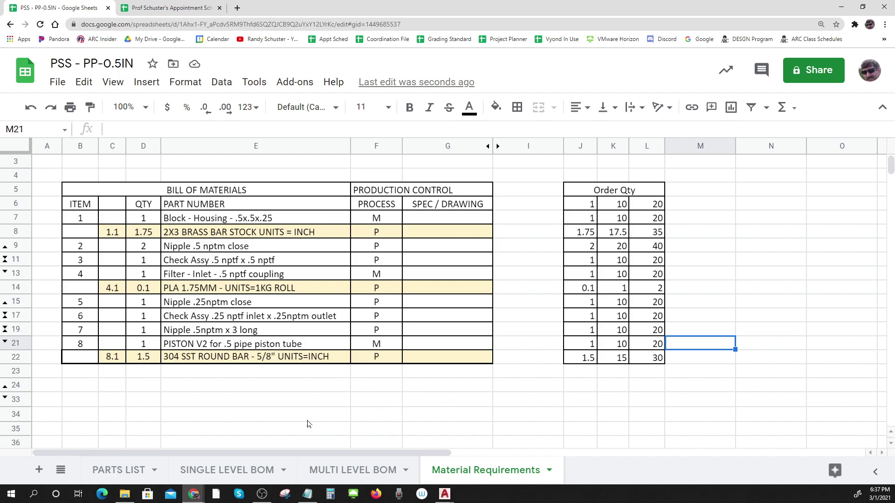
drag(84, 191, 453, 393)
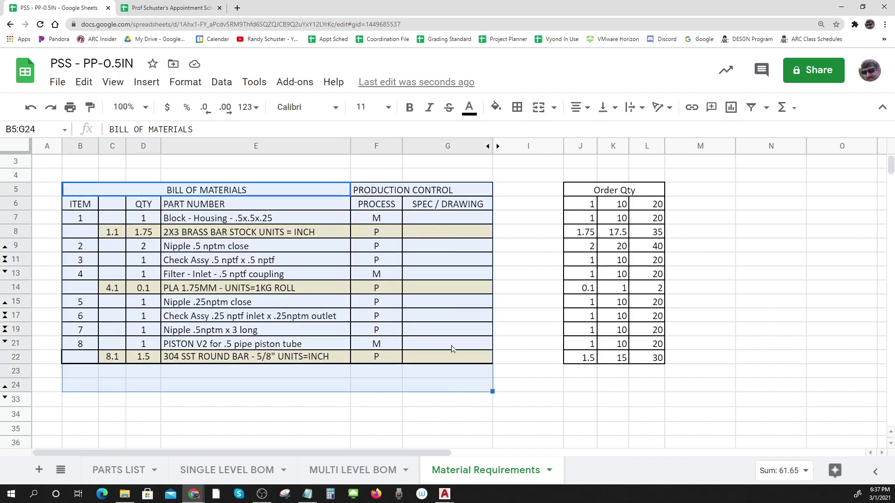
click(439, 222)
click(441, 233)
click(443, 248)
key(Up)
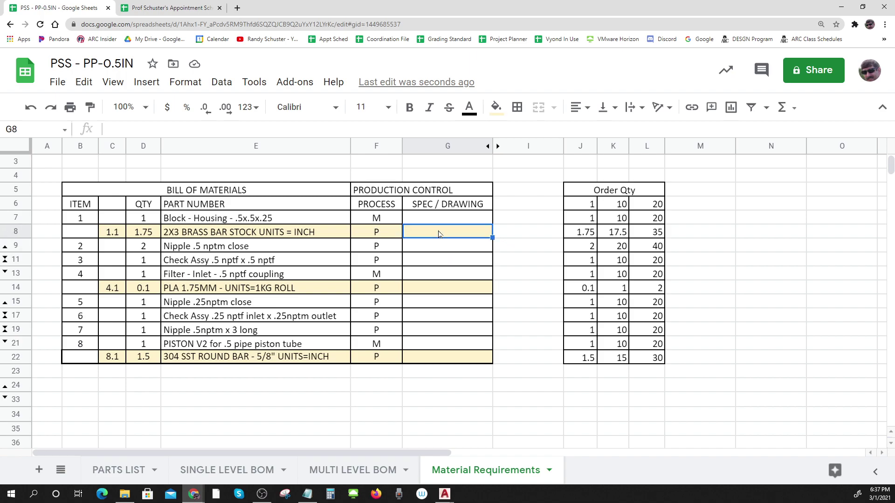
click(439, 233)
click(439, 233)
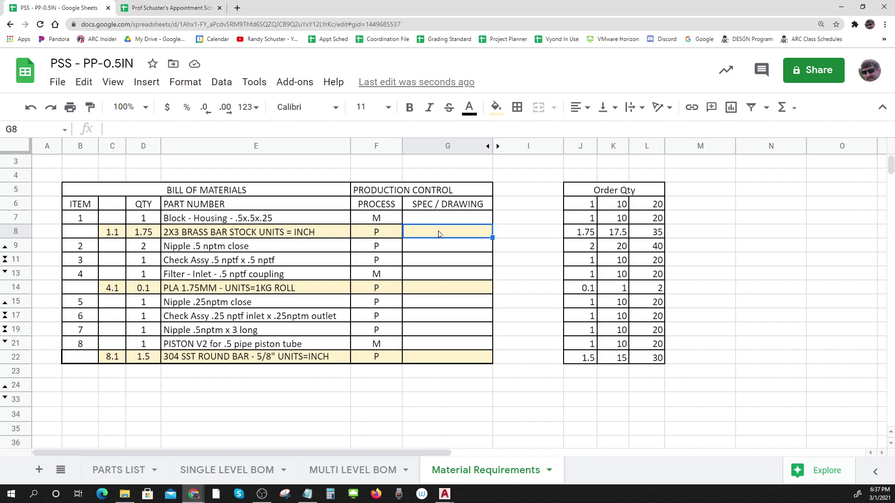
click(442, 219)
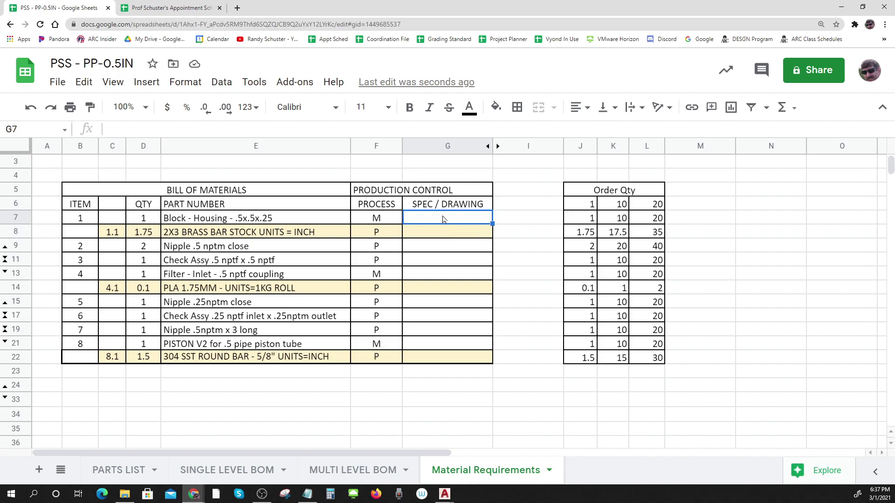
click(443, 234)
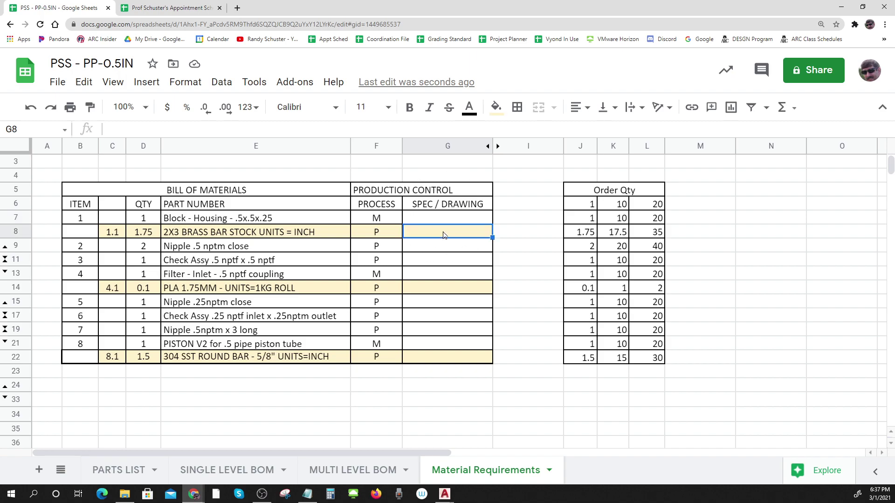
click(443, 235)
click(443, 234)
click(443, 247)
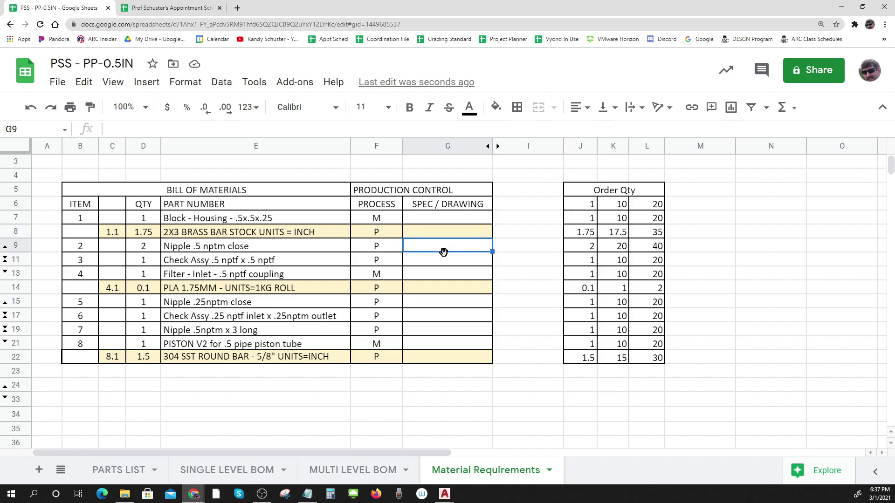
click(445, 261)
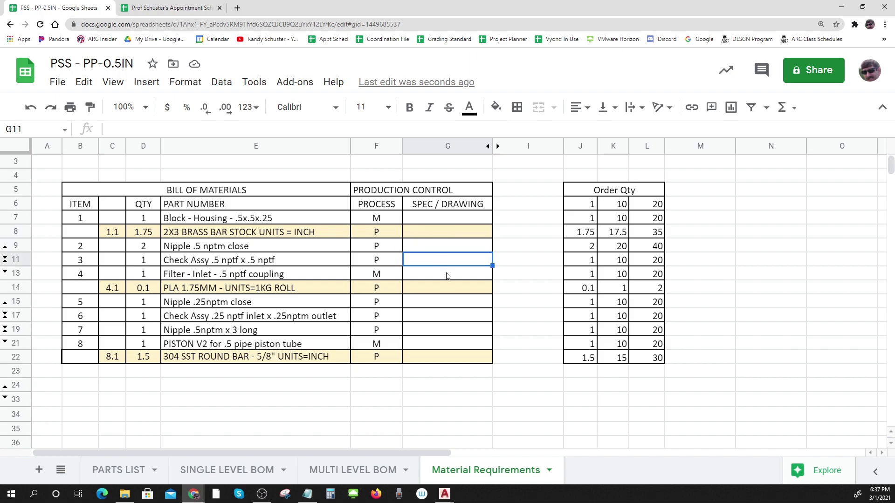
click(84, 371)
click(85, 371)
click(86, 394)
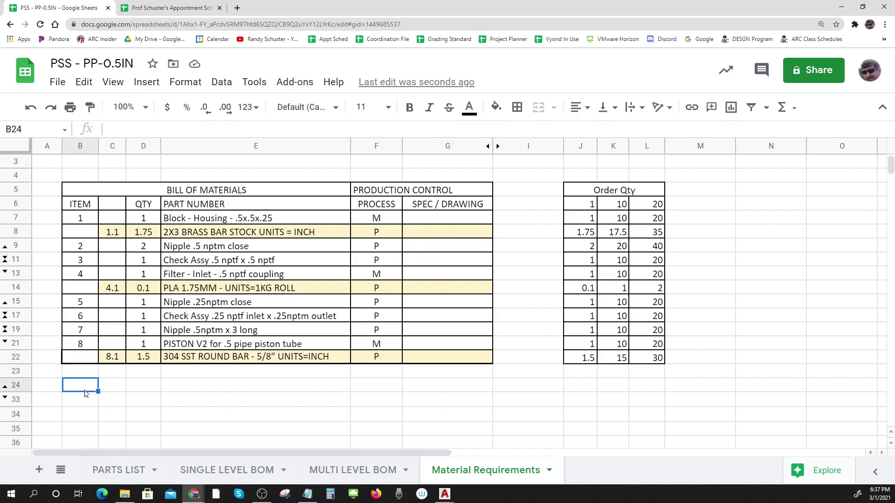
click(85, 373)
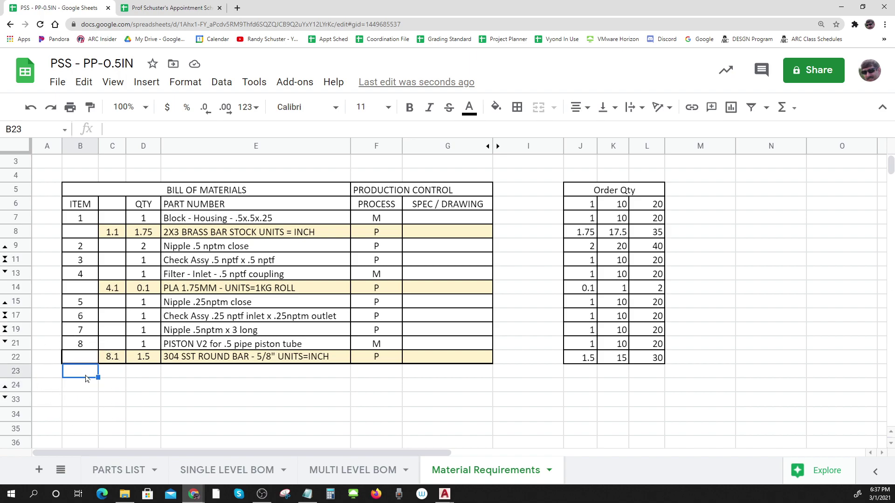
click(87, 389)
click(90, 375)
click(90, 391)
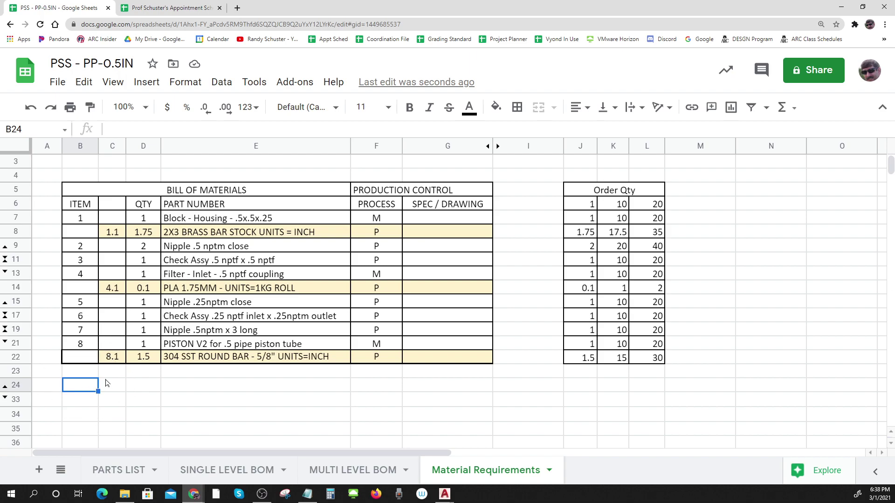
drag(108, 376, 471, 390)
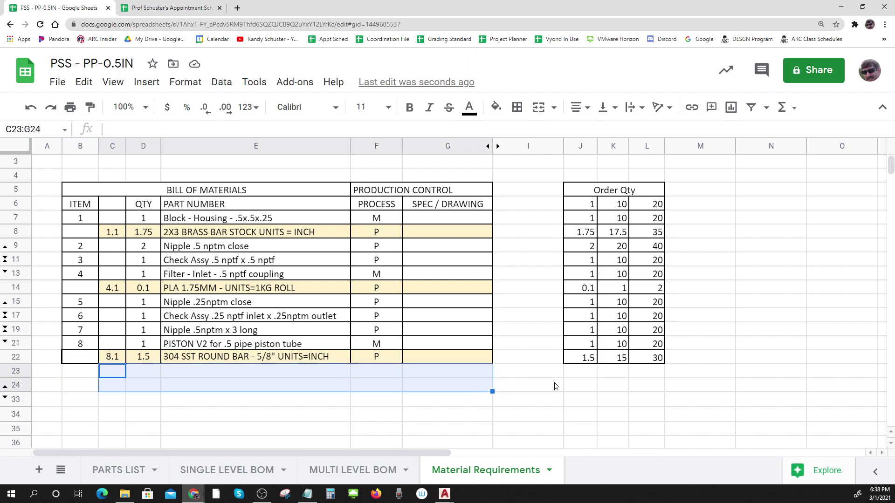
Step: Narrow the empty column M beside the Order Qty block
click(591, 207)
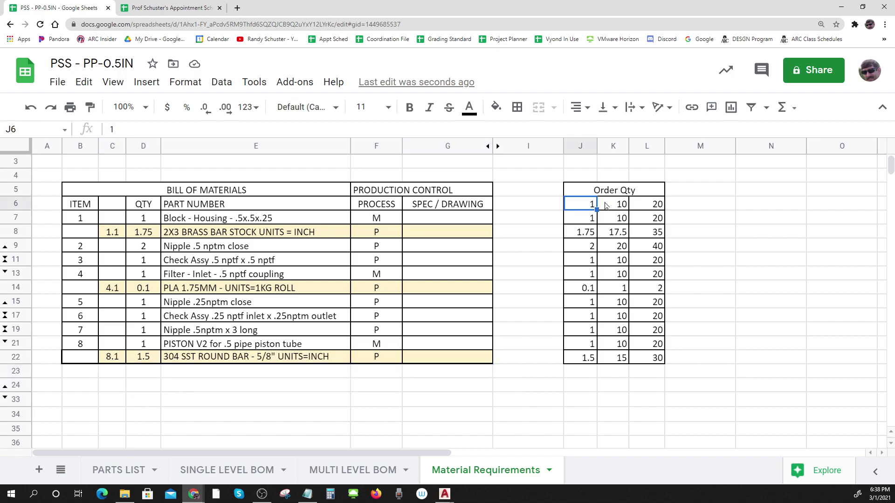
key(Right)
key(Right)
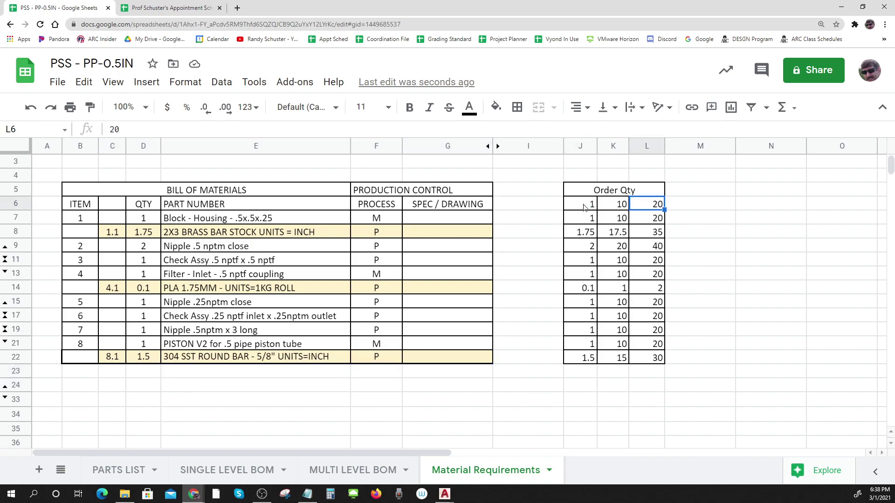
key(Left)
key(Left)
key(Right)
key(Right)
drag(673, 210, 691, 363)
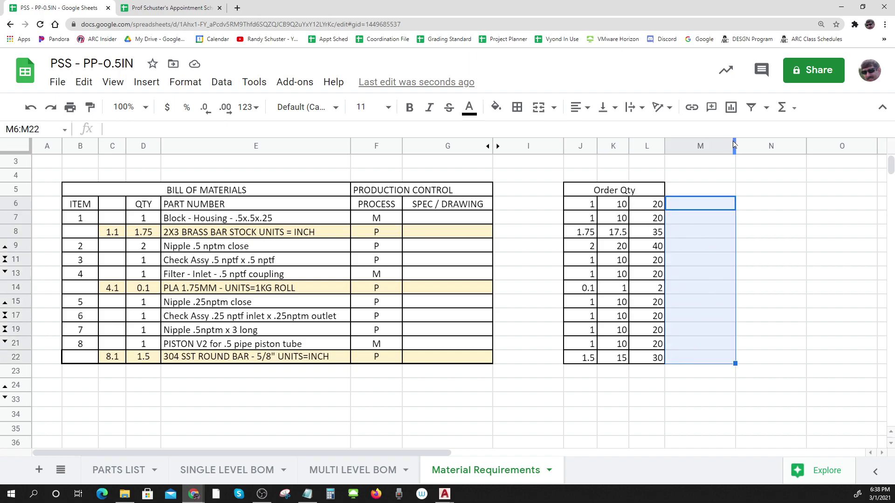
drag(732, 147, 695, 147)
click(776, 235)
drag(767, 251, 768, 250)
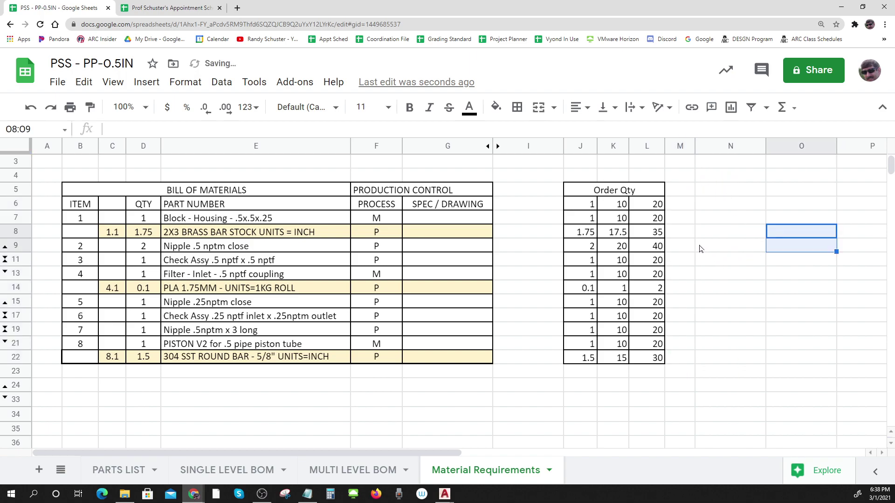
Step: Set the order-quantity header K6 to 100
click(618, 207)
text(100)
key(Return)
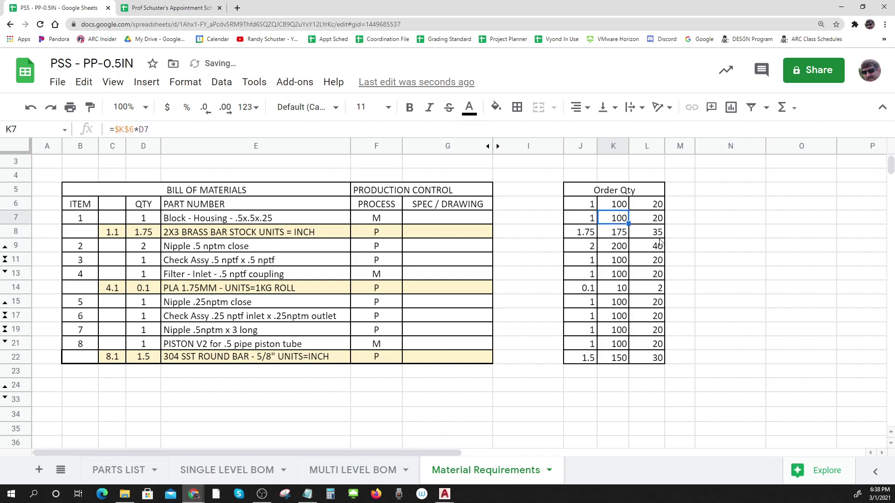
Step: Delete the leftover column L
click(642, 147)
right_click(643, 147)
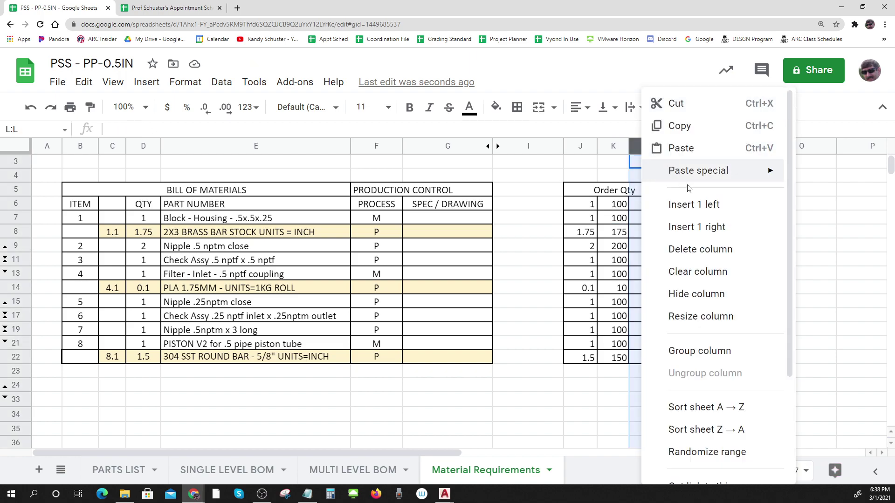
click(700, 250)
drag(746, 246, 745, 259)
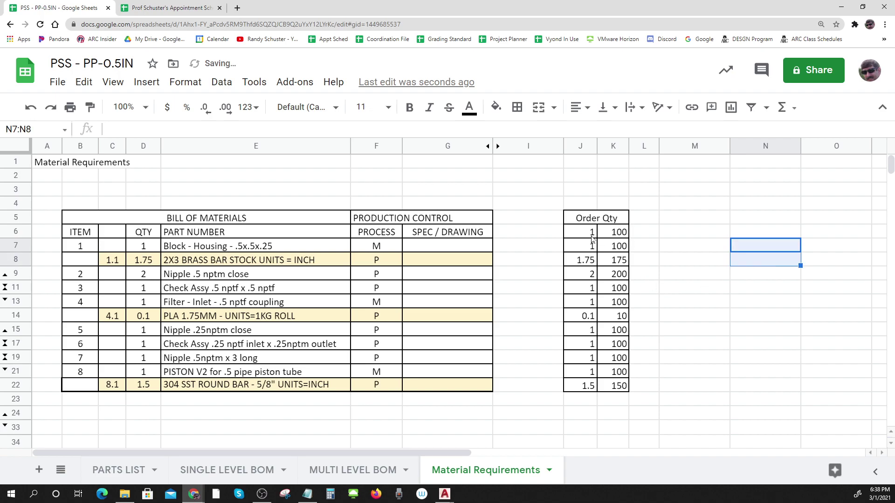
Step: Set the order-quantity header K6 to 10, then to 15
click(620, 235)
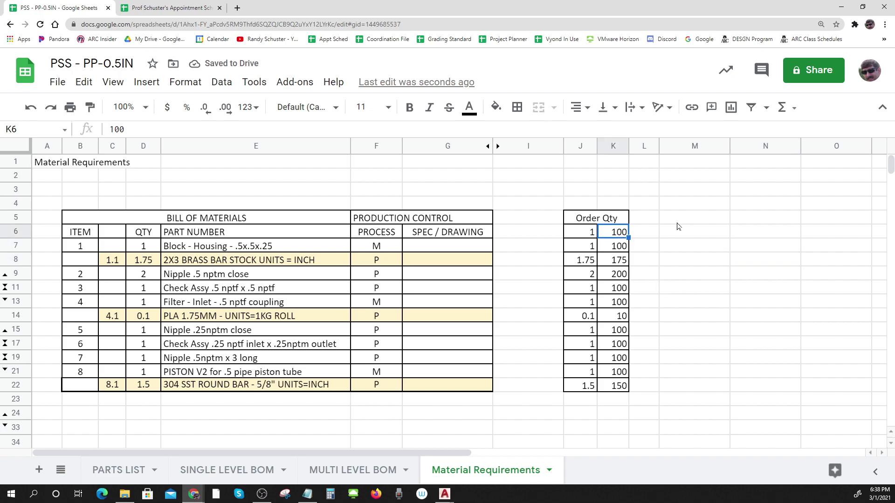
text(10)
key(Return)
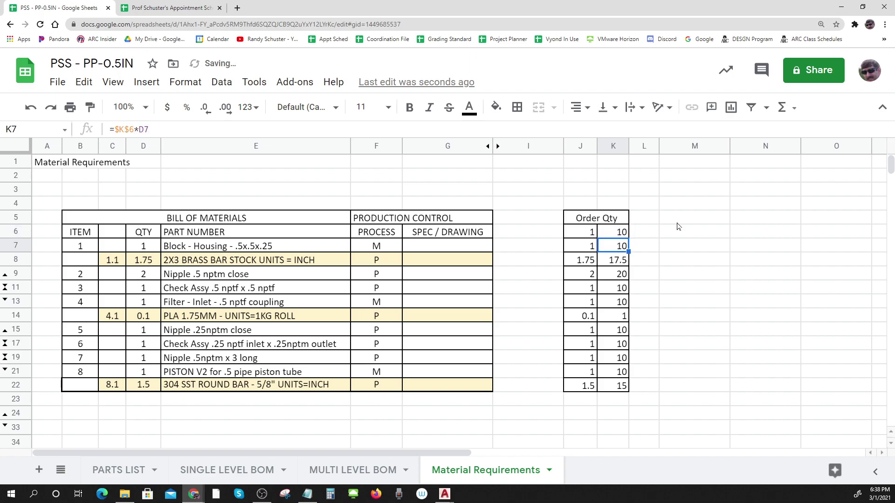
click(616, 236)
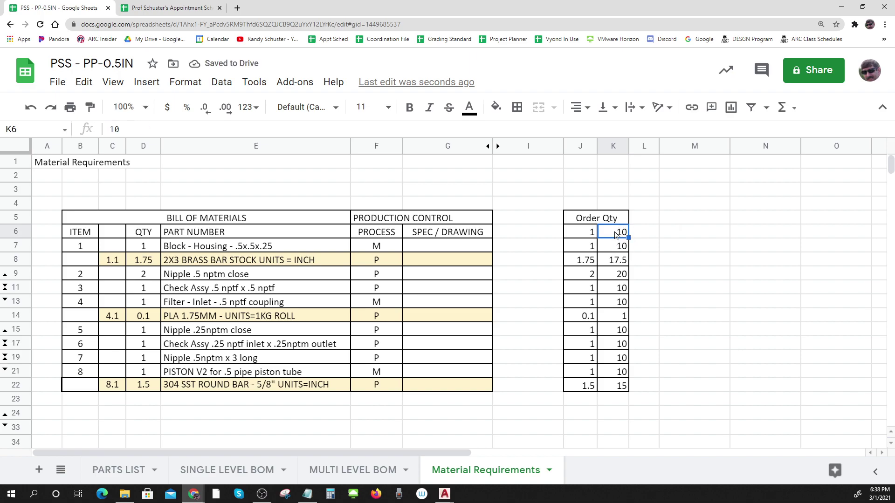
text(15)
key(Return)
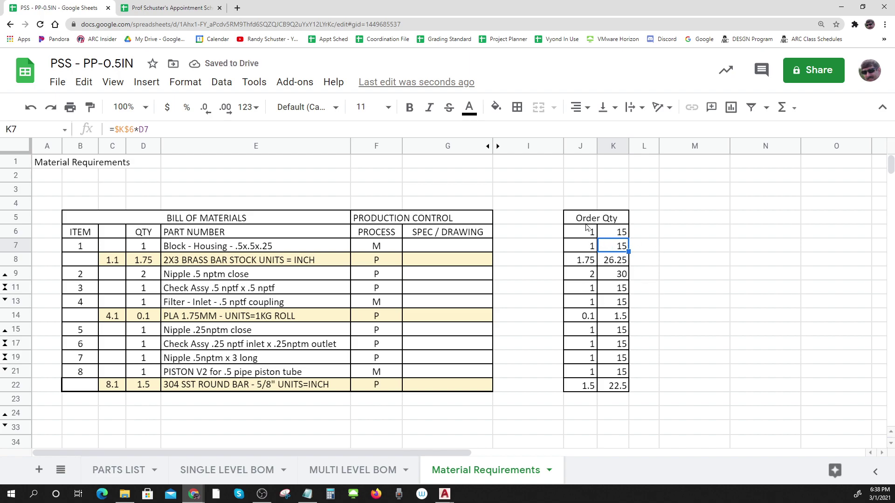
drag(582, 219, 622, 386)
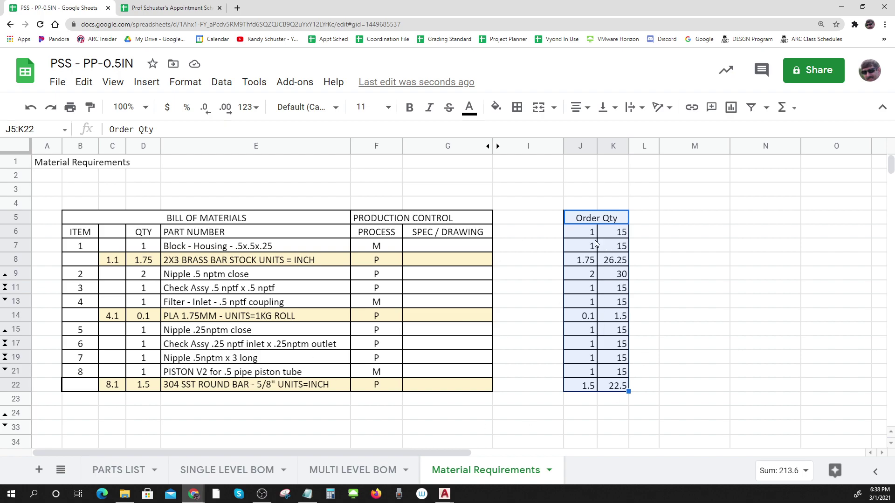
drag(590, 234, 617, 387)
click(149, 263)
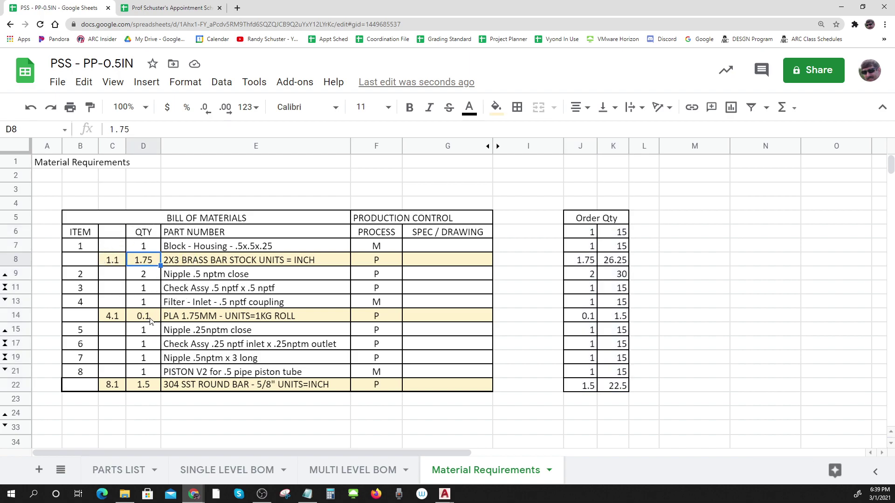
ctrl+click(145, 385)
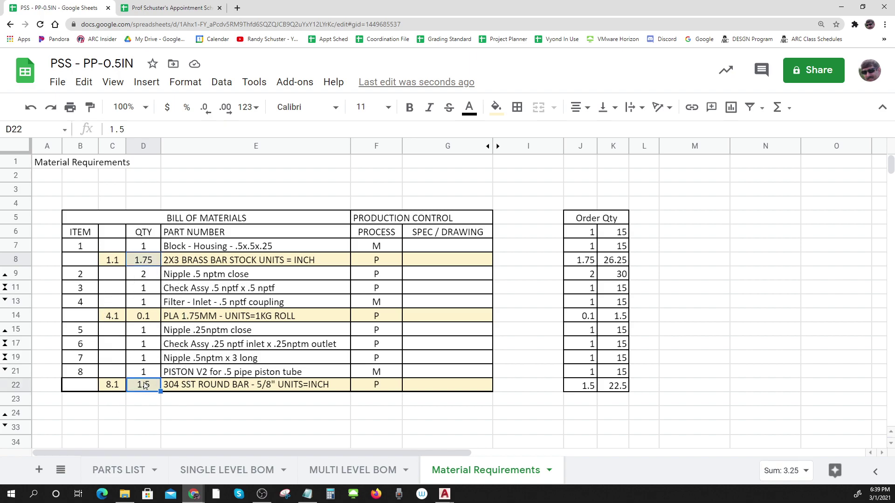
click(658, 343)
click(617, 235)
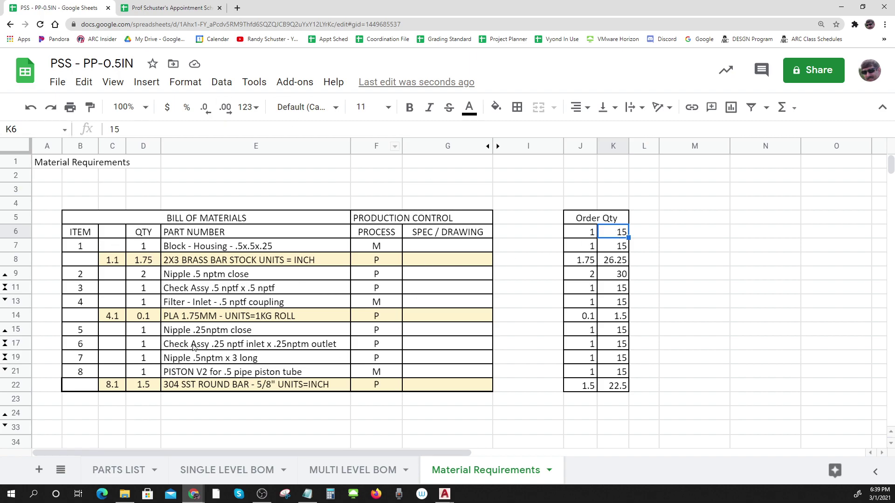
click(371, 475)
click(373, 475)
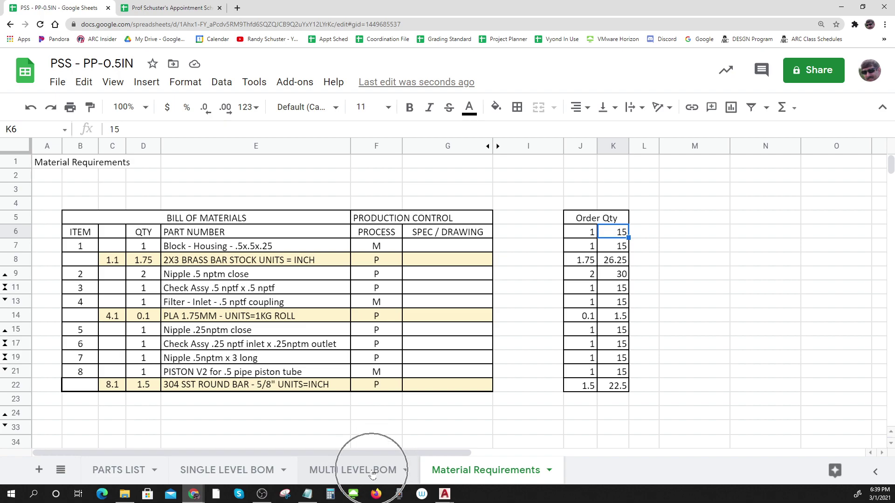
click(512, 472)
drag(587, 219, 616, 388)
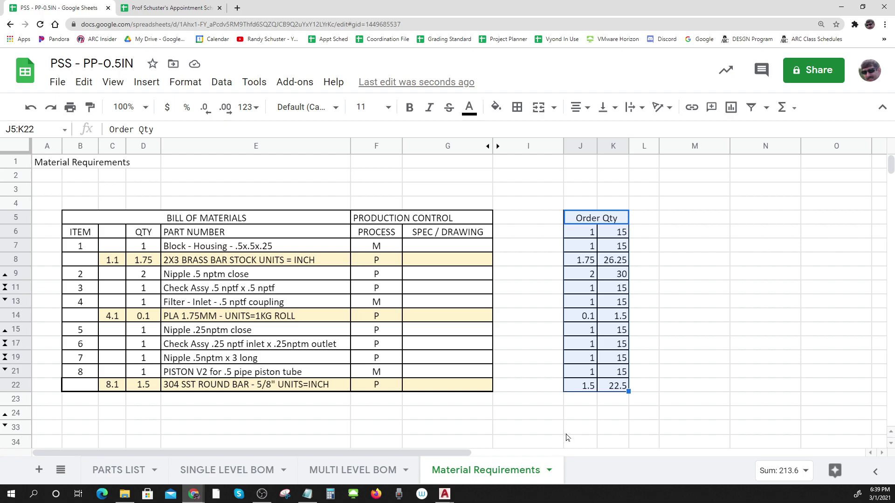